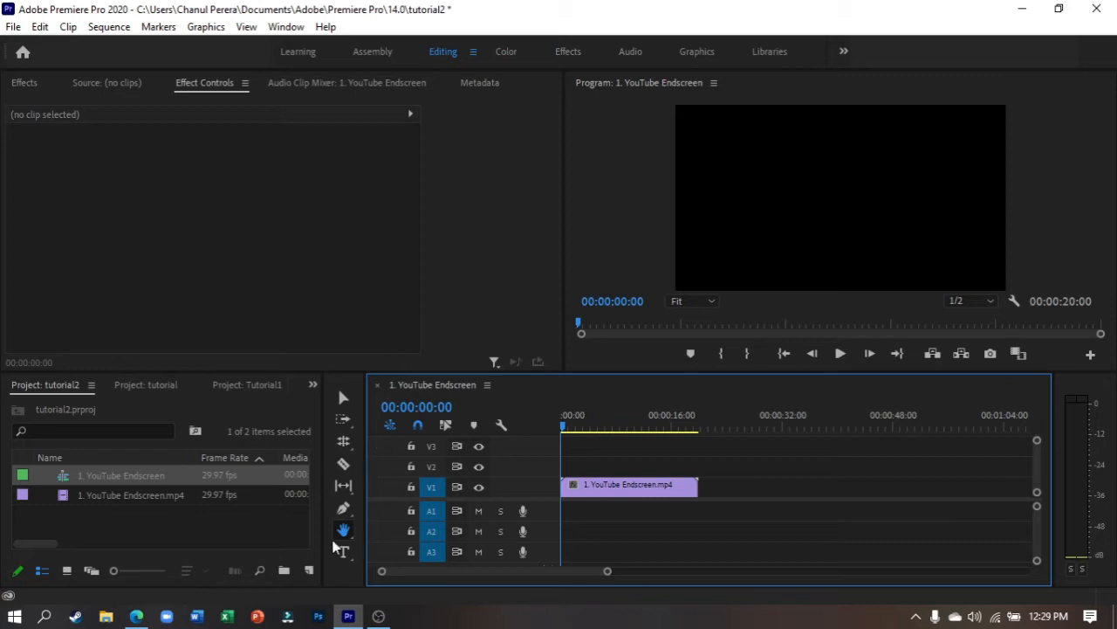
Preview the end screen clip at 00:00:11:20 and activate the Selection tool
click(715, 231)
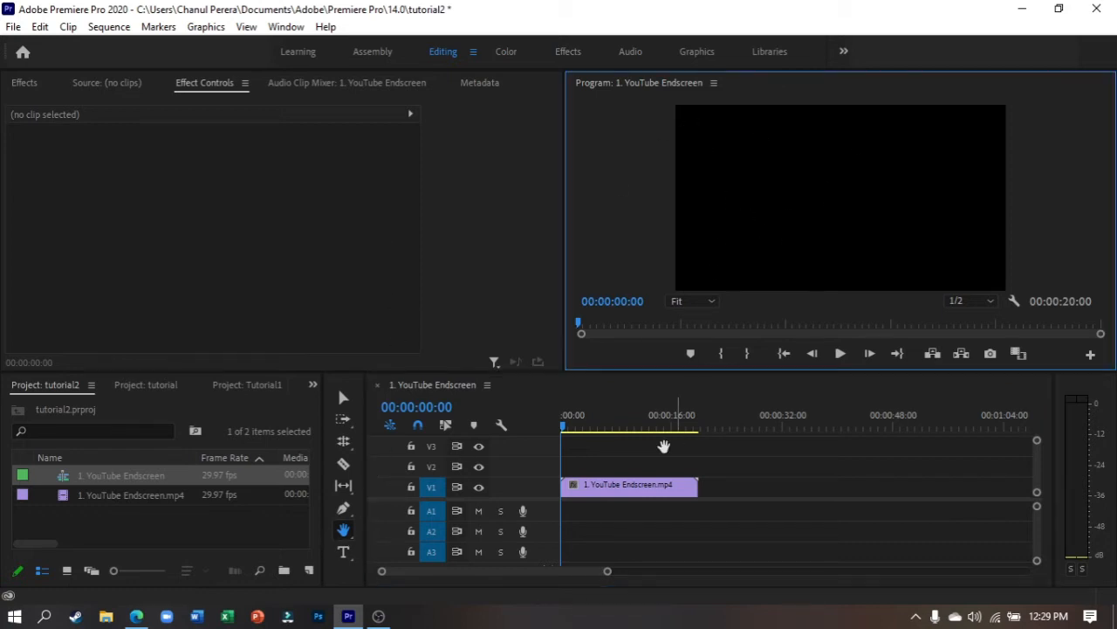
click(641, 425)
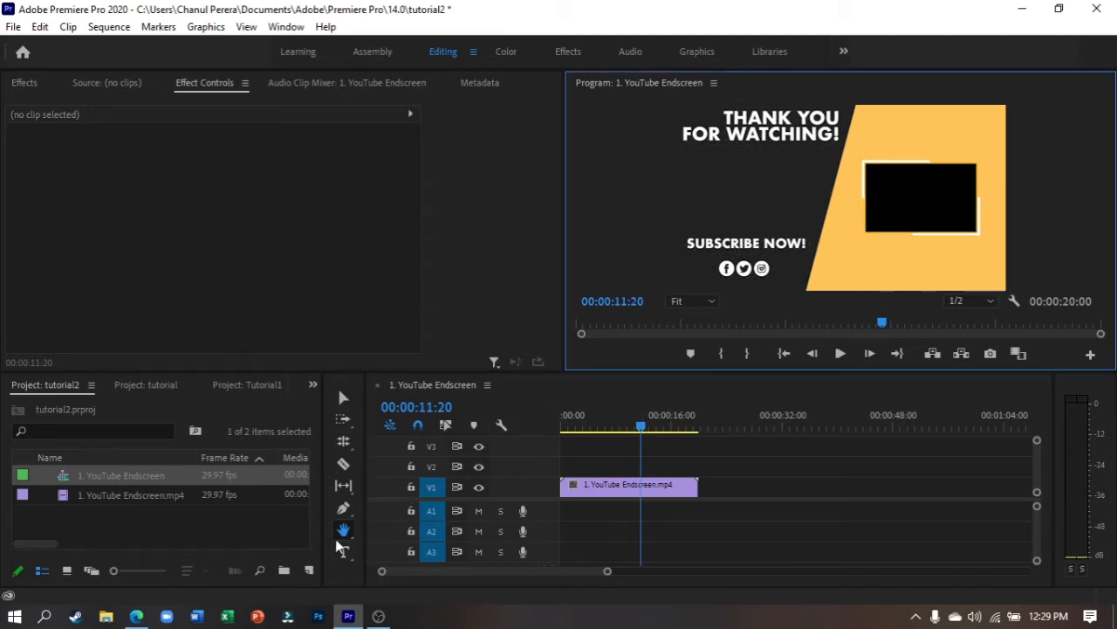
click(344, 399)
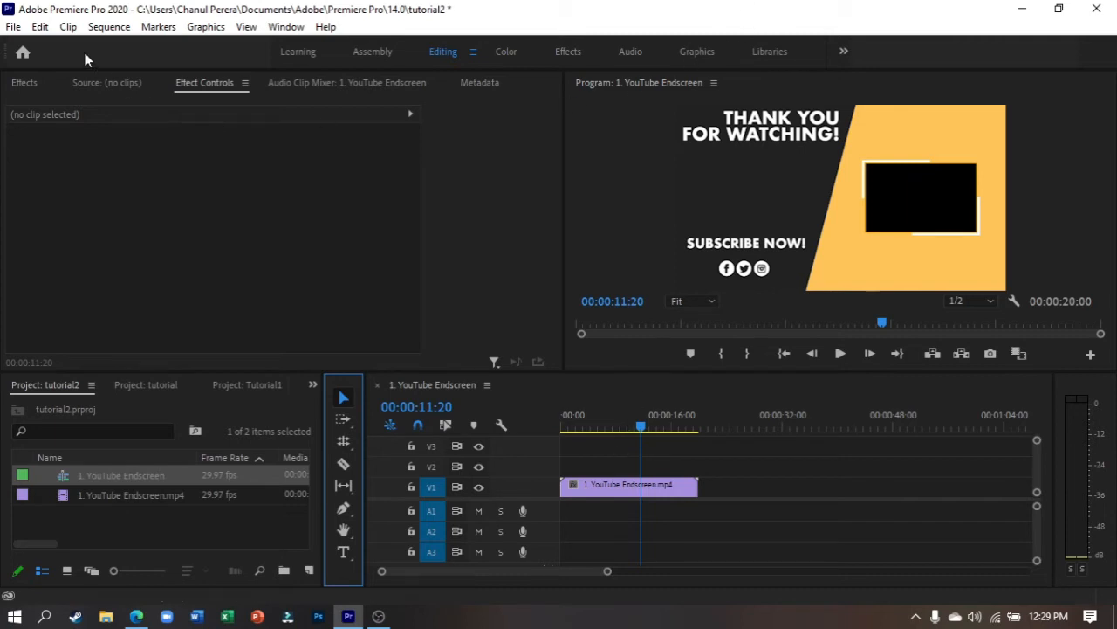
Look through the keyboard shortcuts for the tools and other commands, leaving the assignments as they are
click(40, 30)
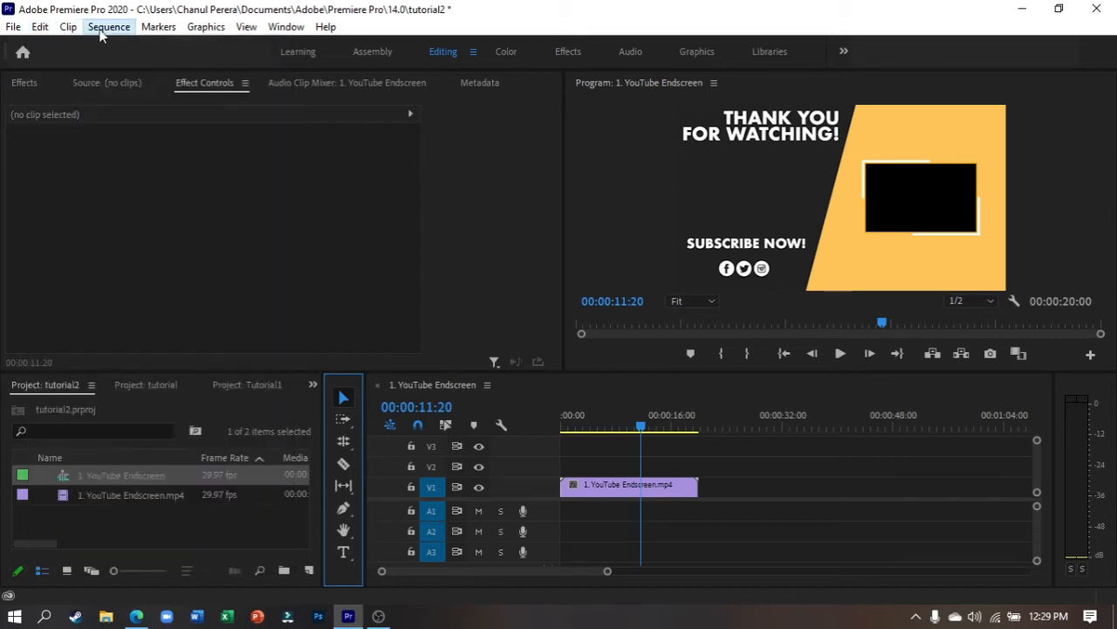
click(103, 542)
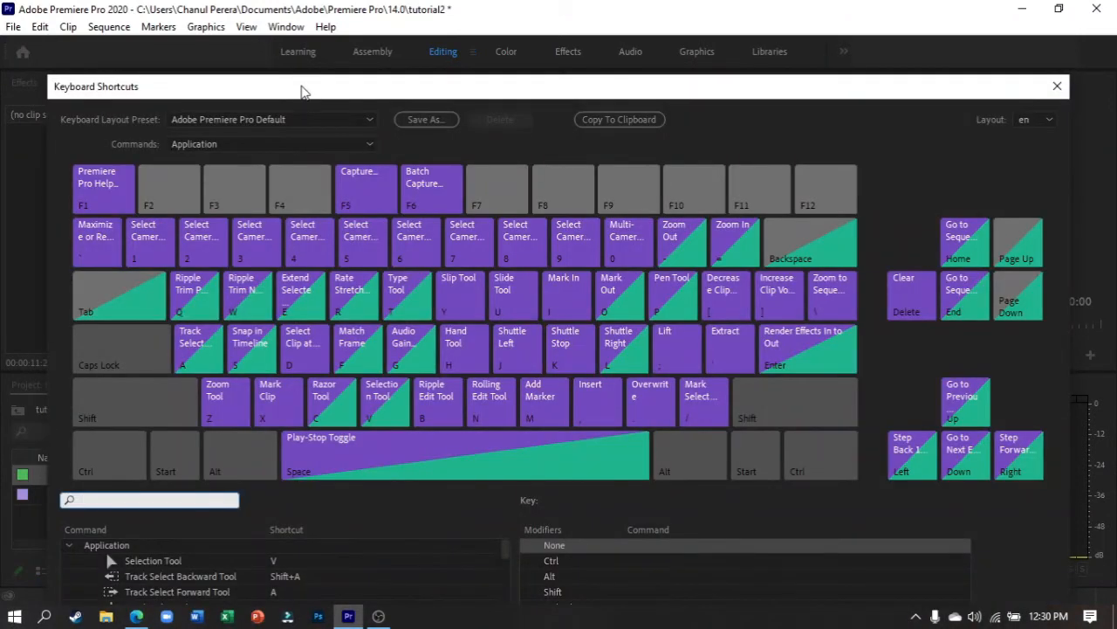
drag(303, 92, 312, 19)
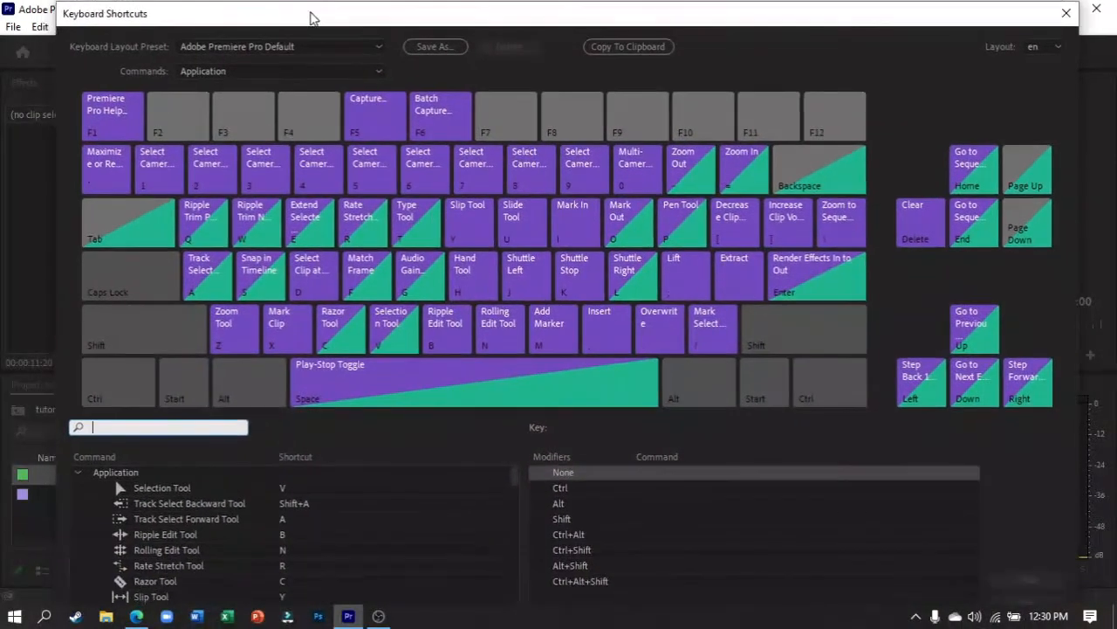
scroll(201, 515, down, 7)
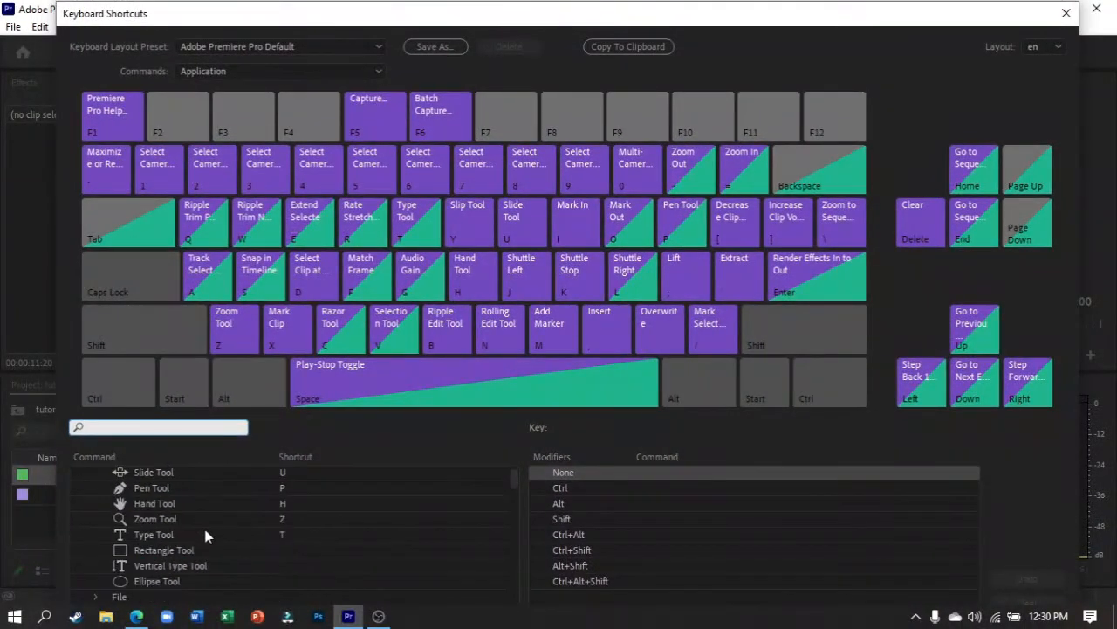
scroll(218, 515, up, 3)
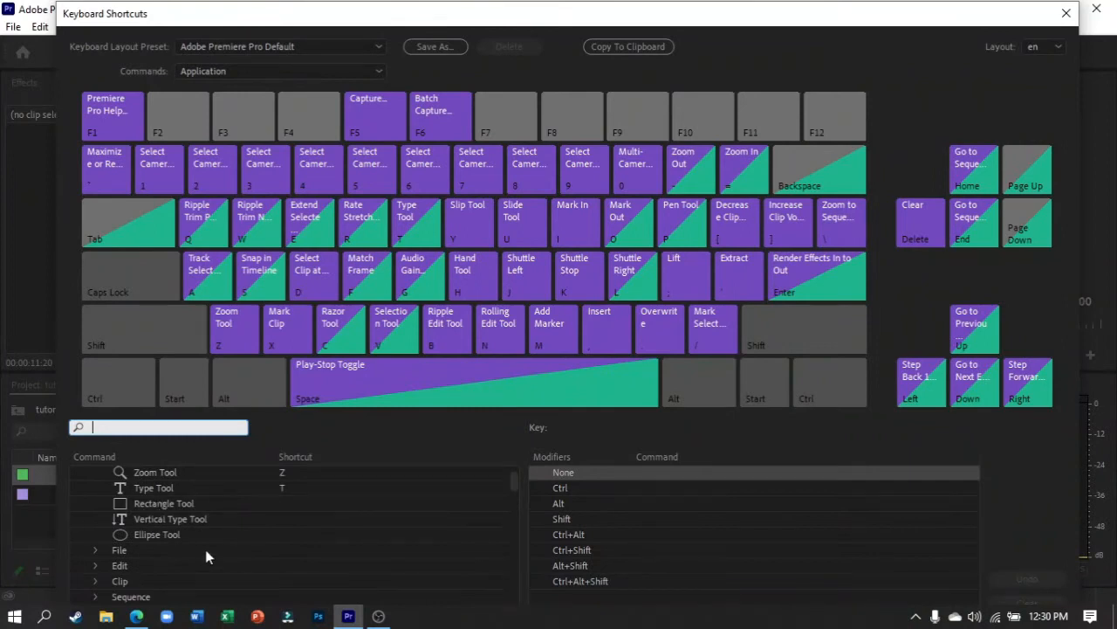
scroll(248, 539, down, 10)
scroll(253, 537, down, 6)
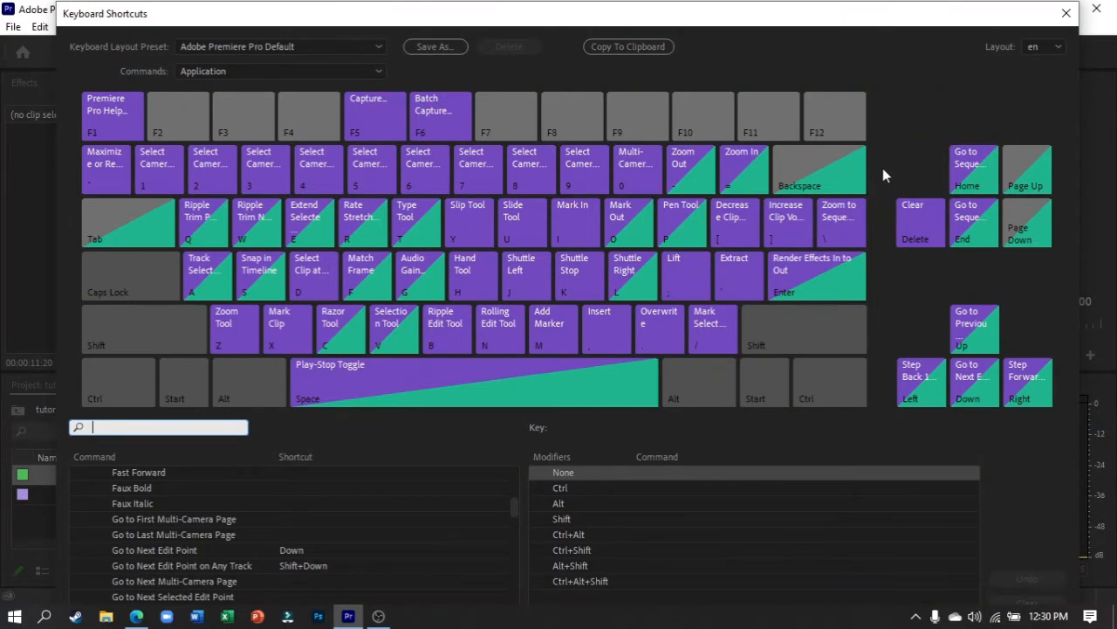
click(1066, 14)
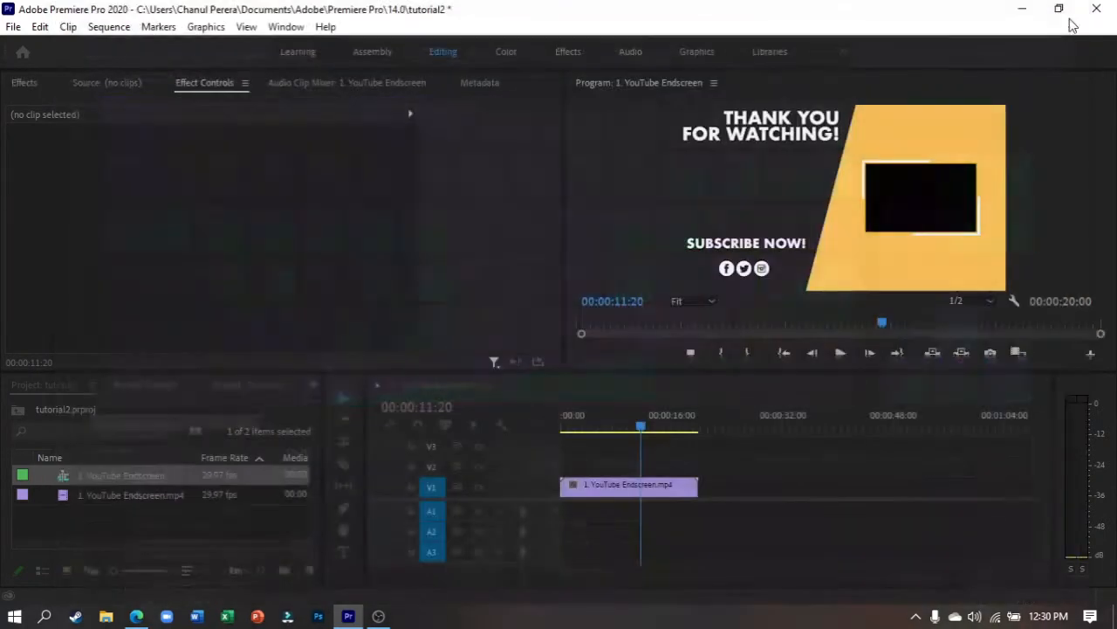
Scrub the end screen clip from its start to 00:00:16:08, activating the Razor tool along the way
drag(642, 427, 555, 431)
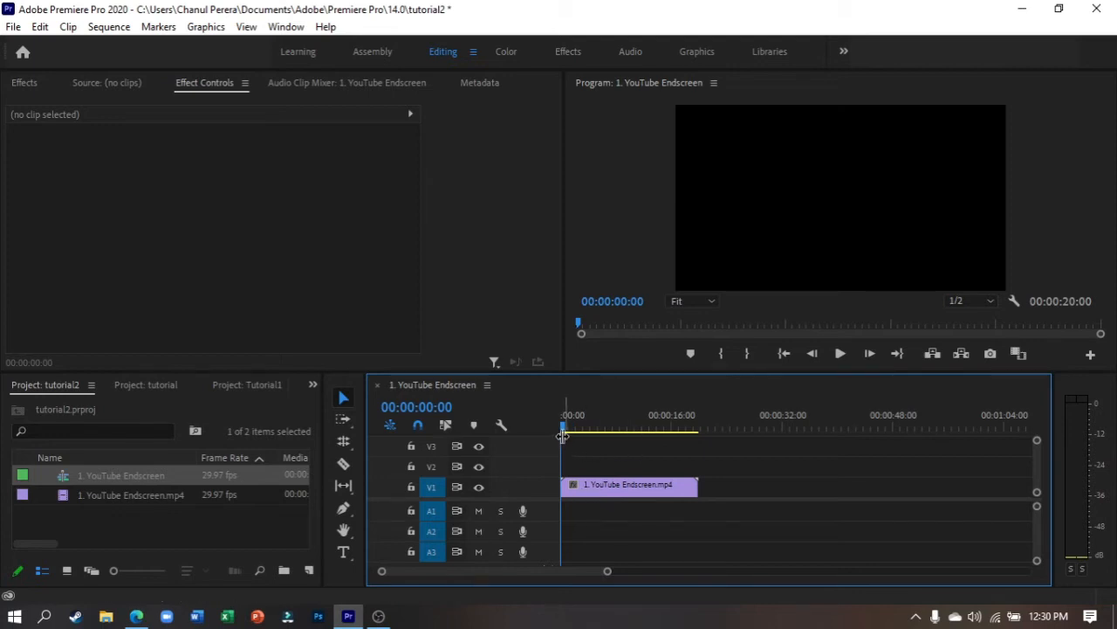
drag(560, 427, 586, 437)
click(343, 464)
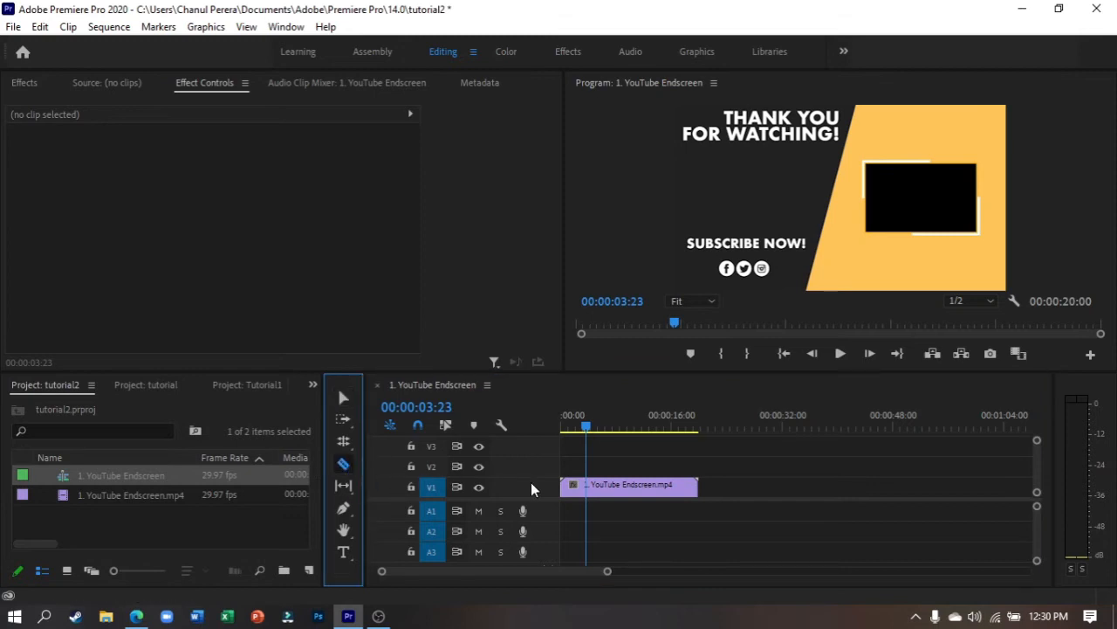
drag(587, 430, 674, 436)
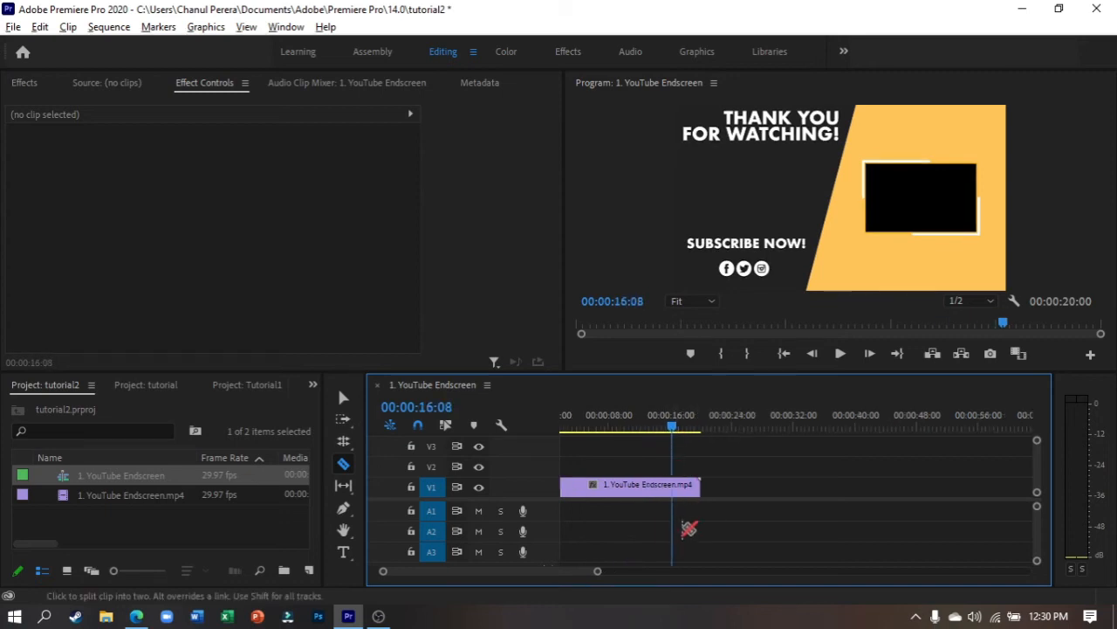
Delete the YouTube Endscreen clip from video track V1
key(v)
click(679, 495)
key(Delete)
Import the videoplayback (54) video from the Downloads folder into the project
double_click(182, 519)
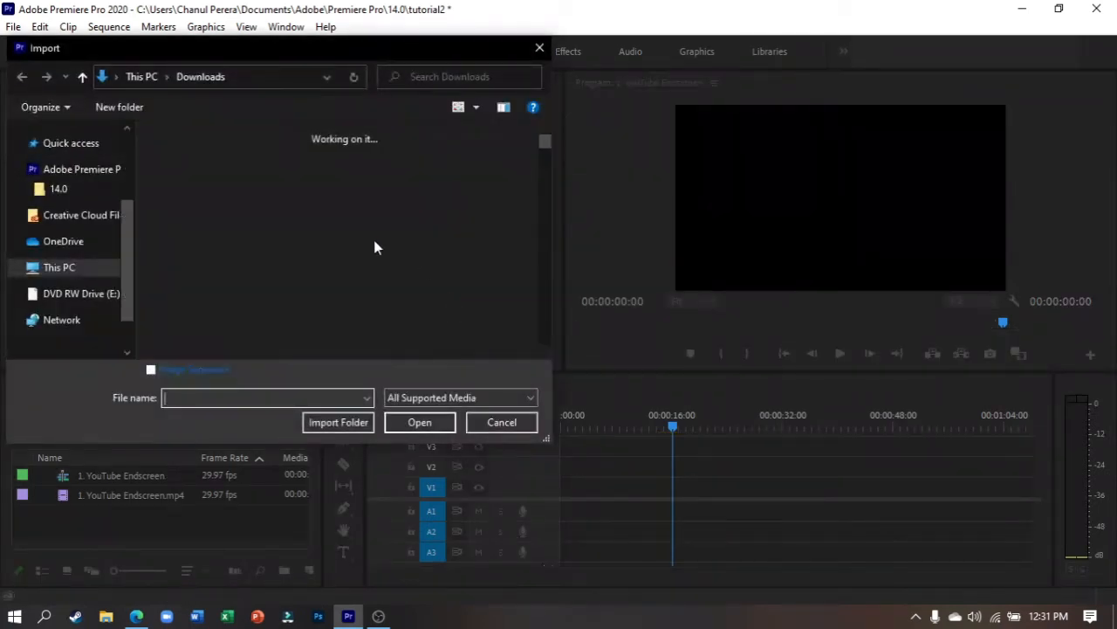
scroll(424, 232, down, 3)
scroll(426, 234, down, 2)
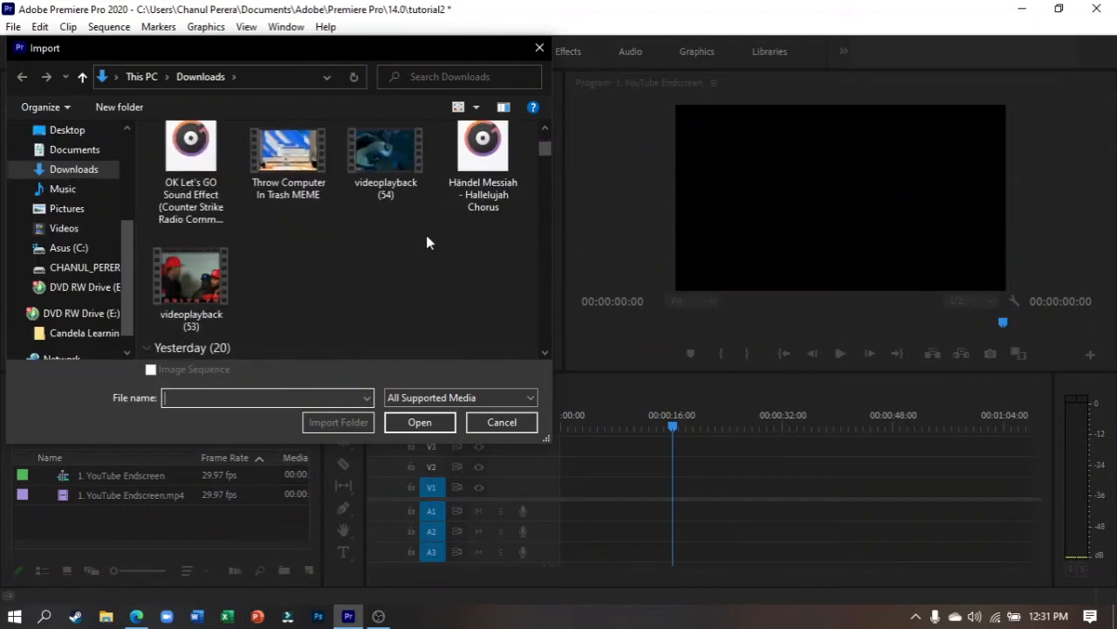
double_click(413, 200)
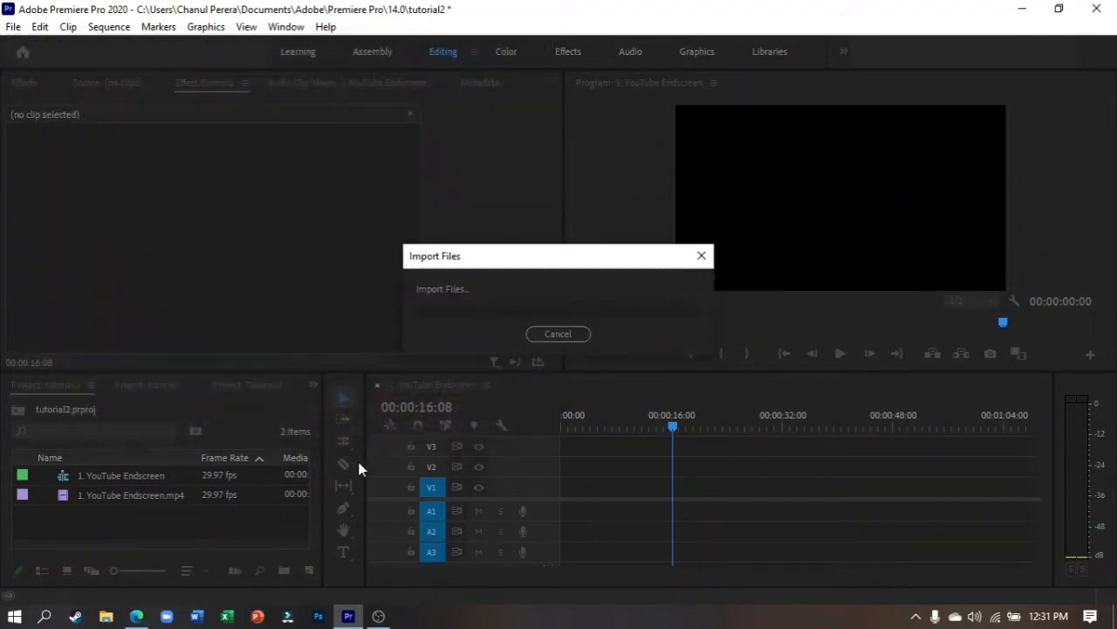
drag(100, 521, 661, 457)
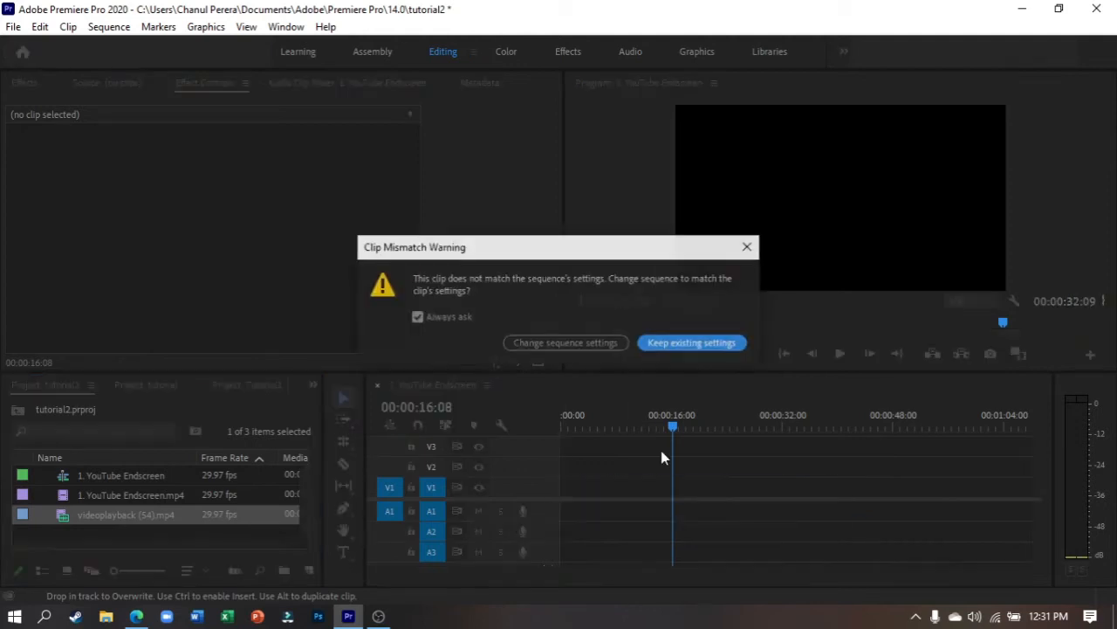
click(703, 344)
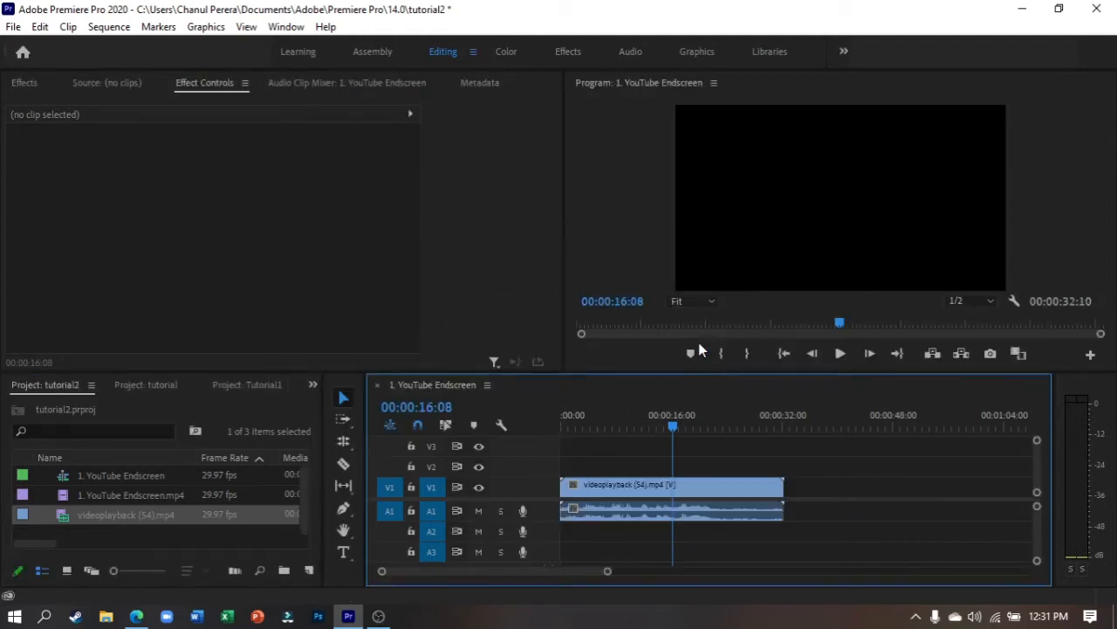
drag(674, 426, 583, 445)
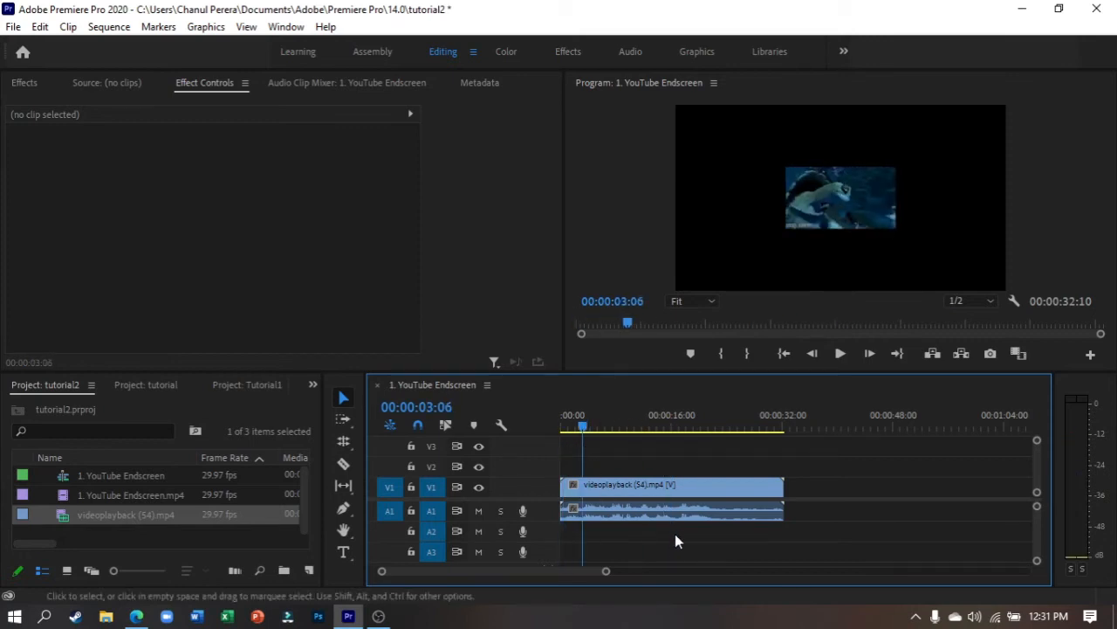
drag(675, 534, 686, 430)
key(Delete)
Place videoplayback (54).mp4 at the start of V1 and A1, keeping the existing sequence settings, and set its scale to 301
drag(127, 514, 584, 498)
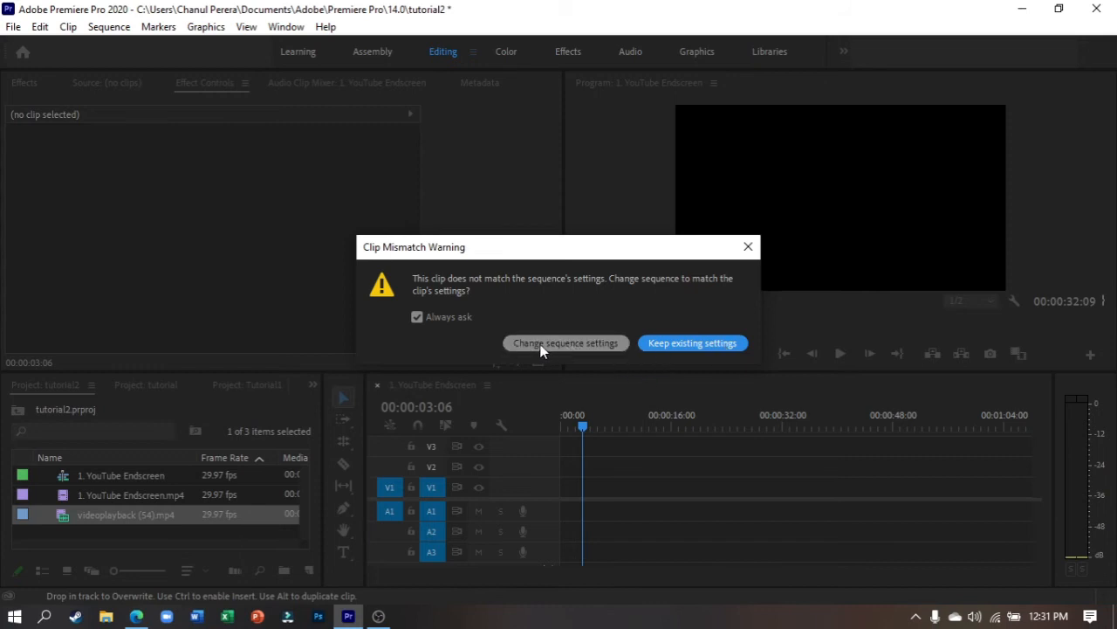
click(679, 343)
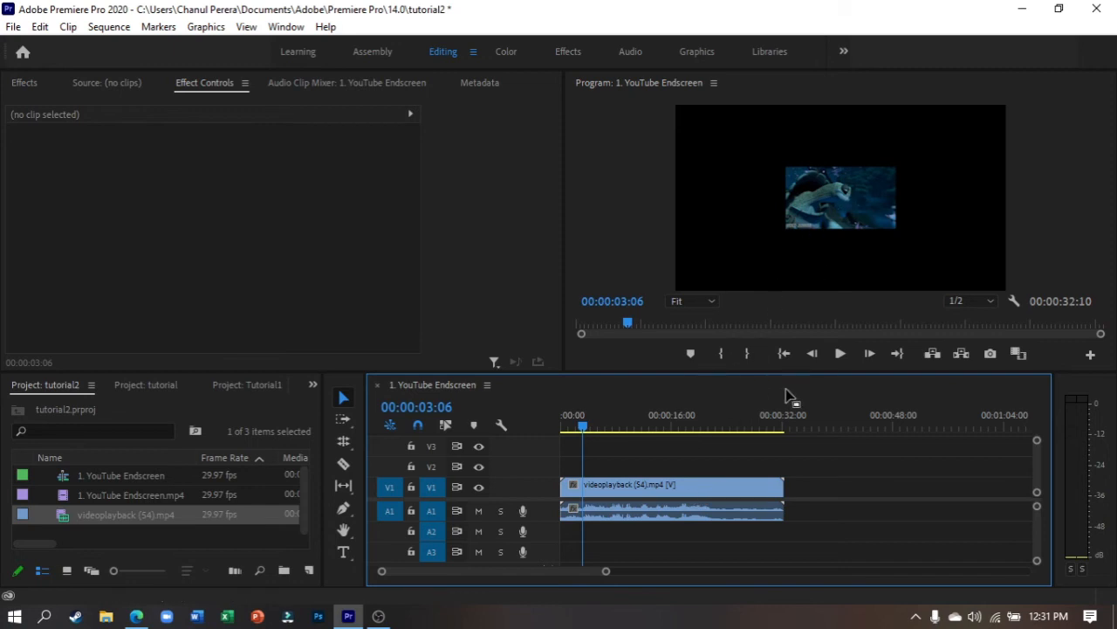
click(708, 486)
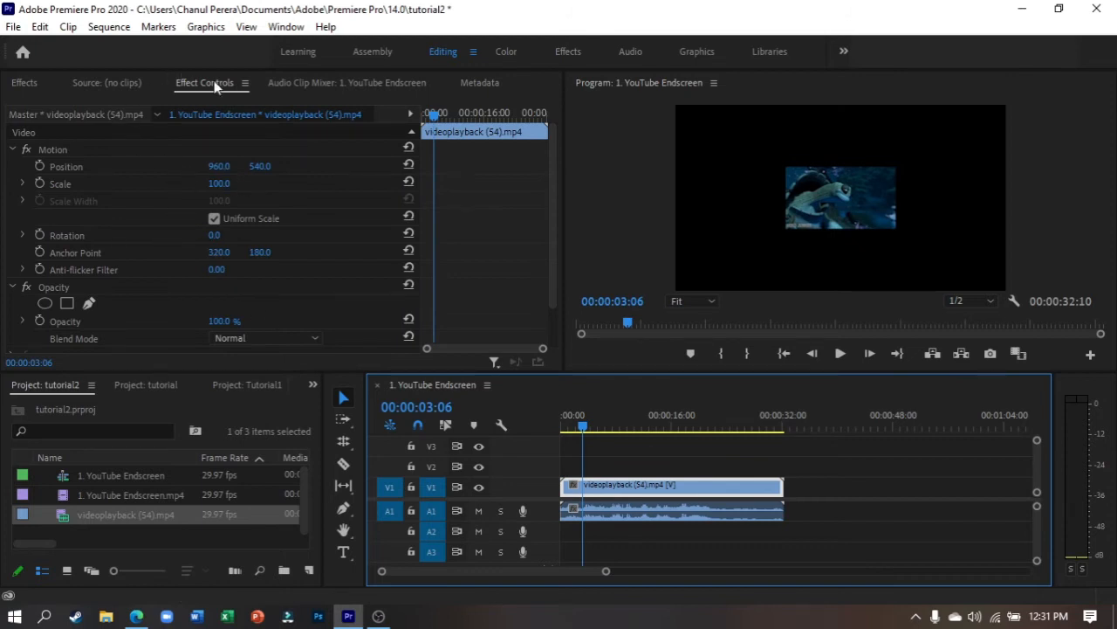
click(210, 184)
text(146)
key(Return)
drag(219, 184, 355, 183)
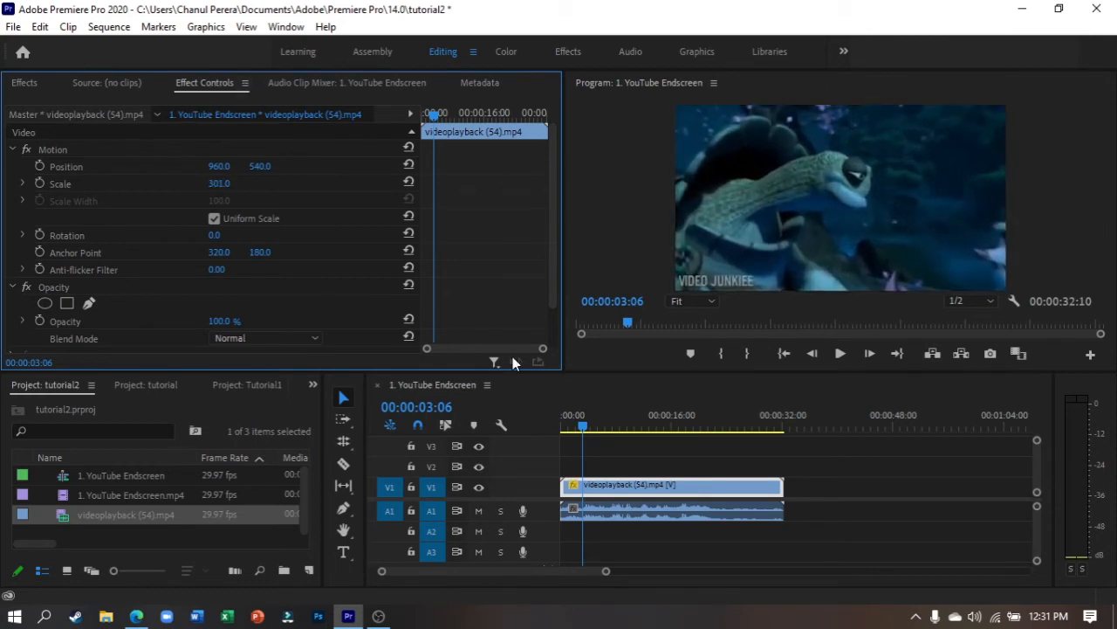
Play the first seconds of the sequence twice from the start, stopping the second playback at 00:00:02:16
drag(587, 429, 563, 428)
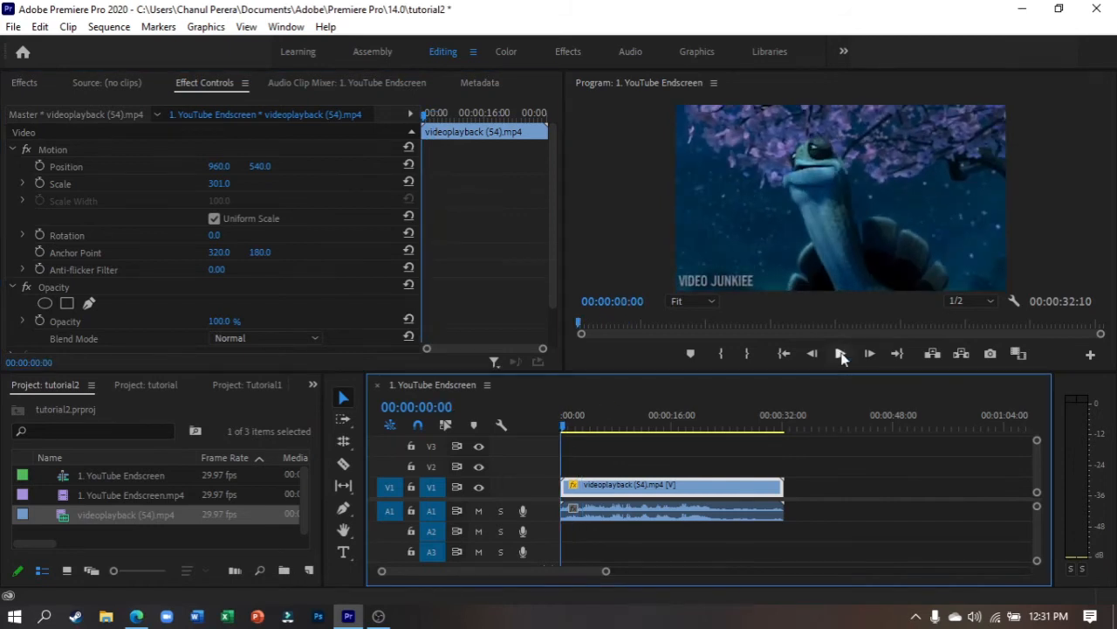
click(843, 356)
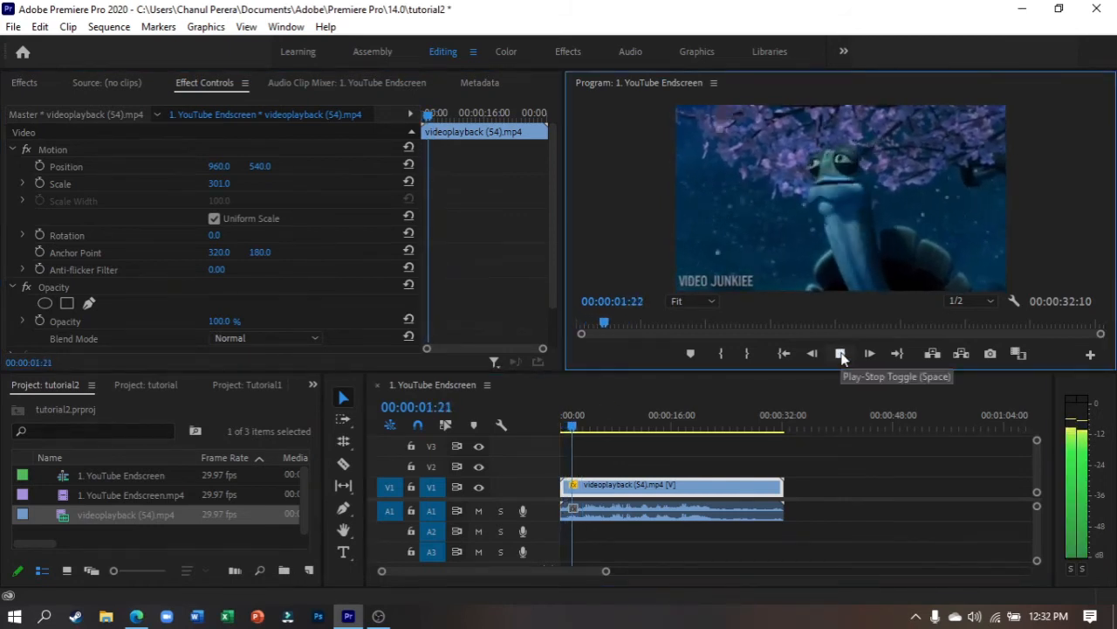
click(842, 356)
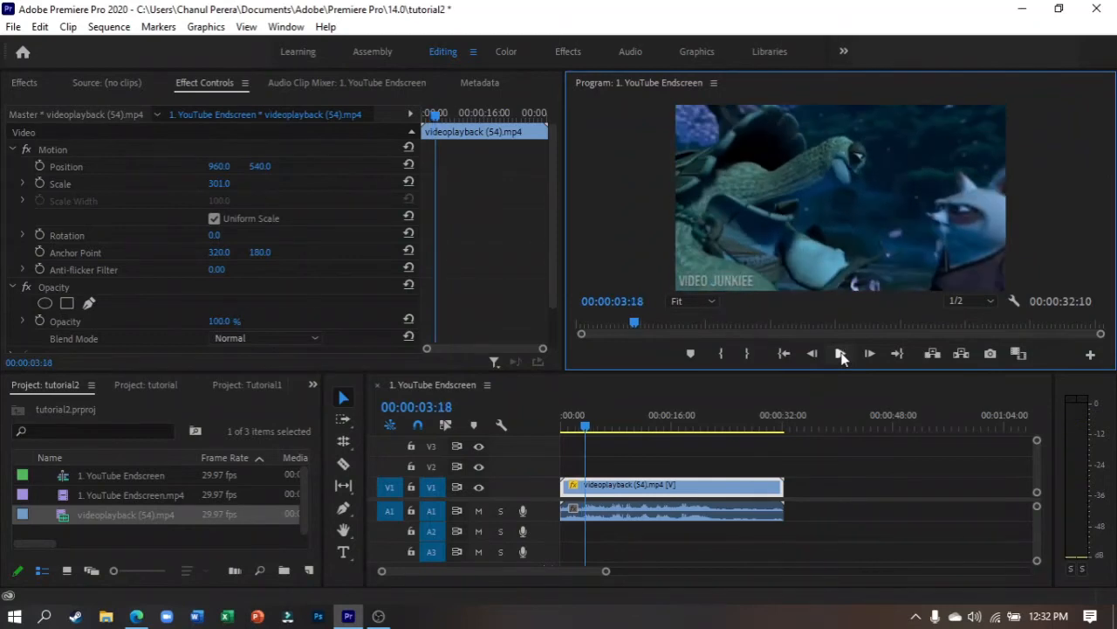
drag(586, 428, 557, 424)
click(837, 357)
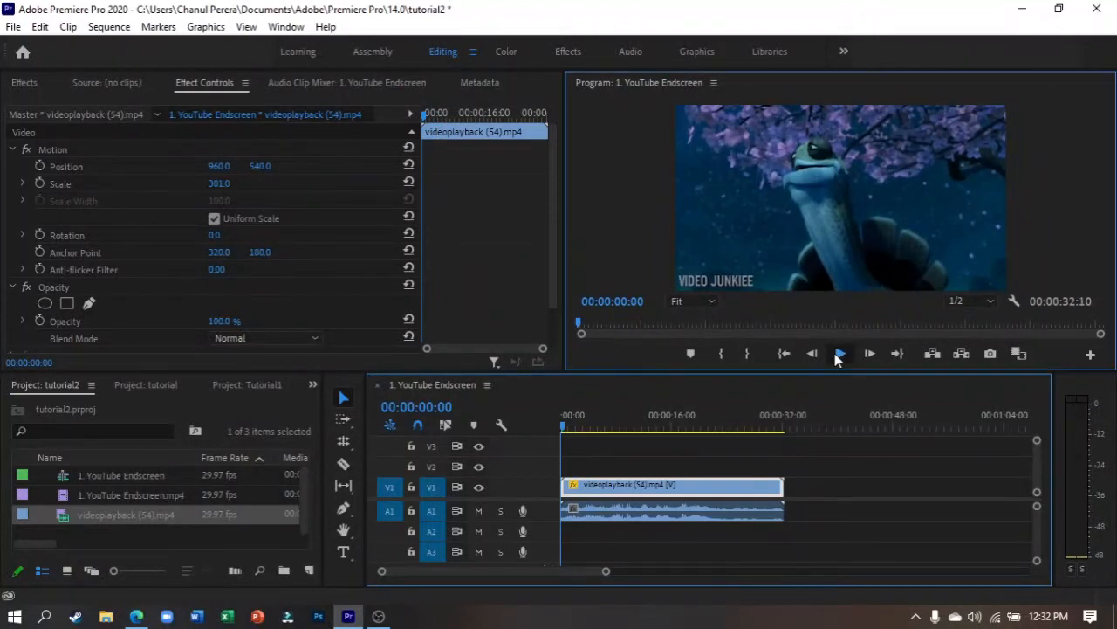
click(838, 354)
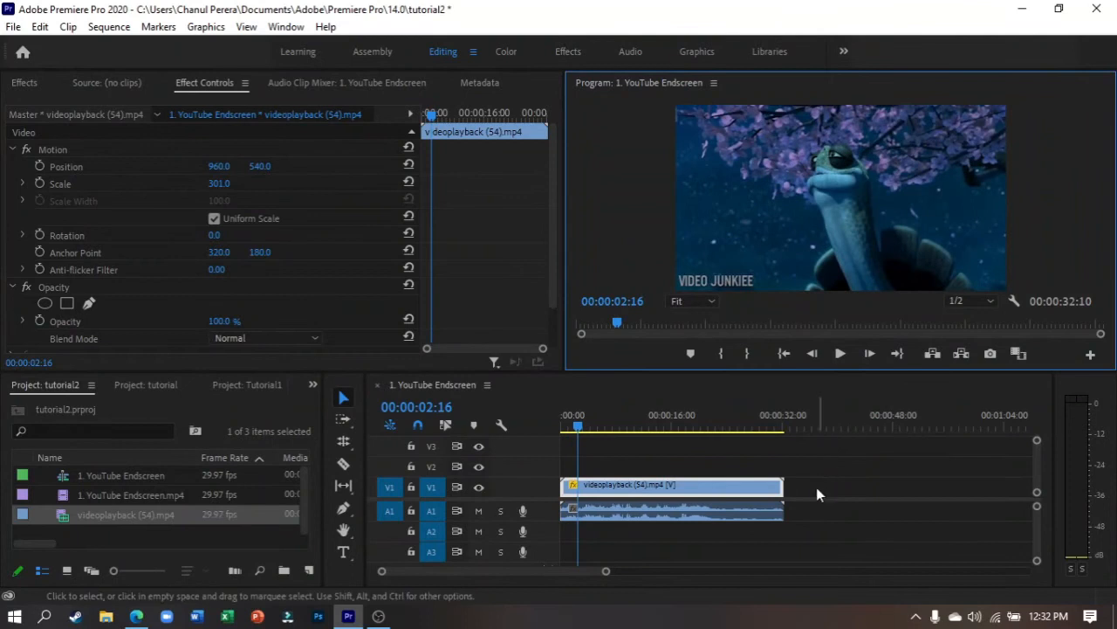
Split the videoplayback (54) clip and its audio at 00:00:02:16 with the Razor tool, and return to the Selection tool
key(c)
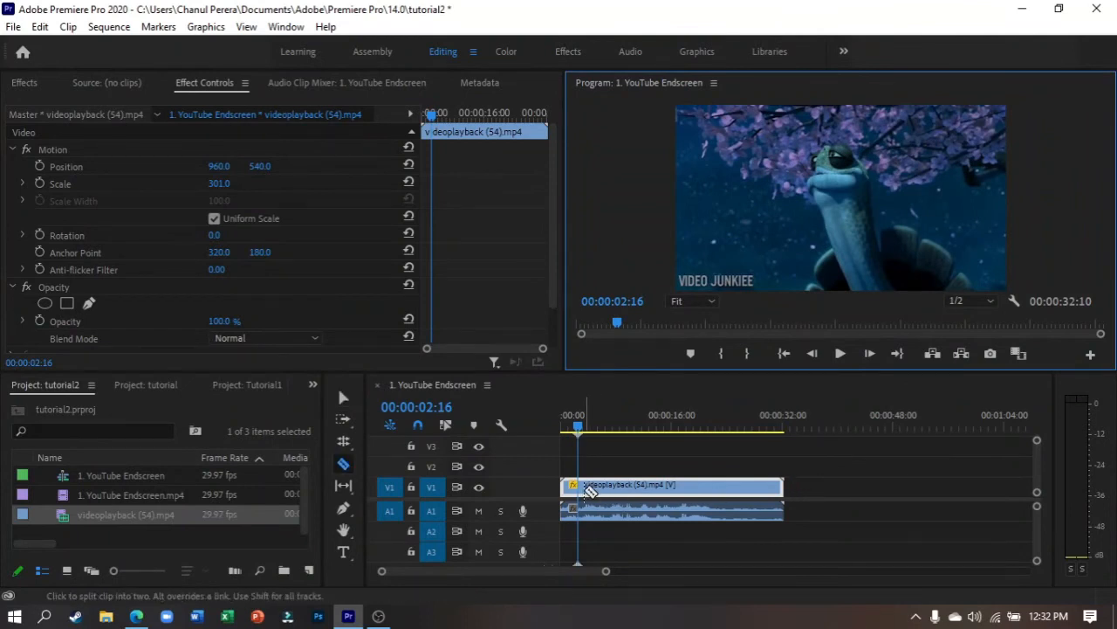
click(580, 487)
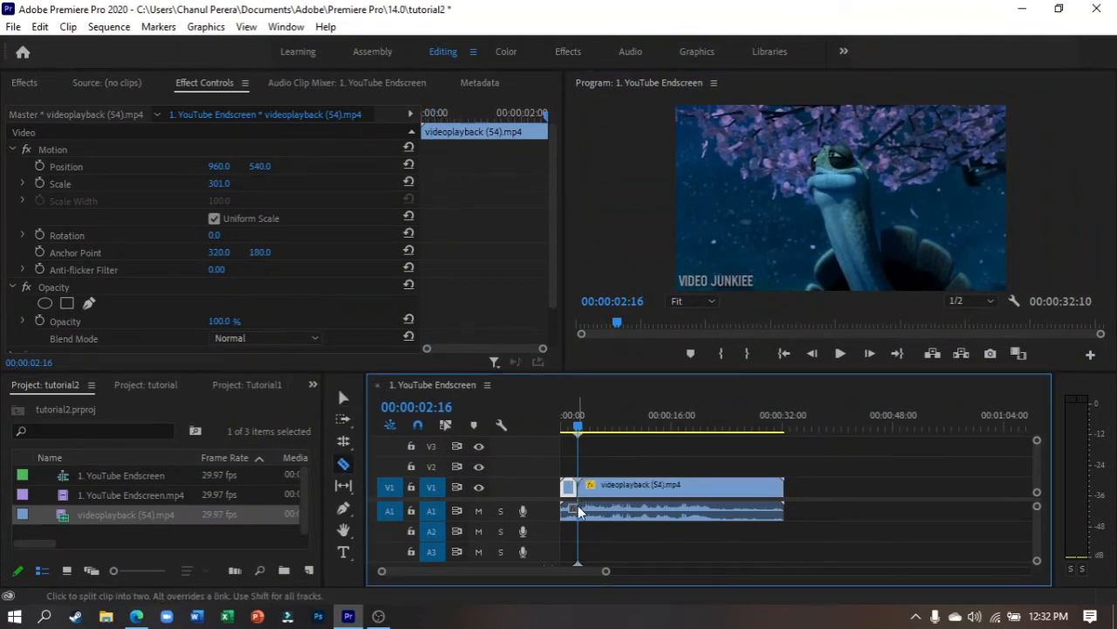
key(v)
Try the audio segment and the Razor and Selection tools, ending with the video segment after the cut selected
click(648, 514)
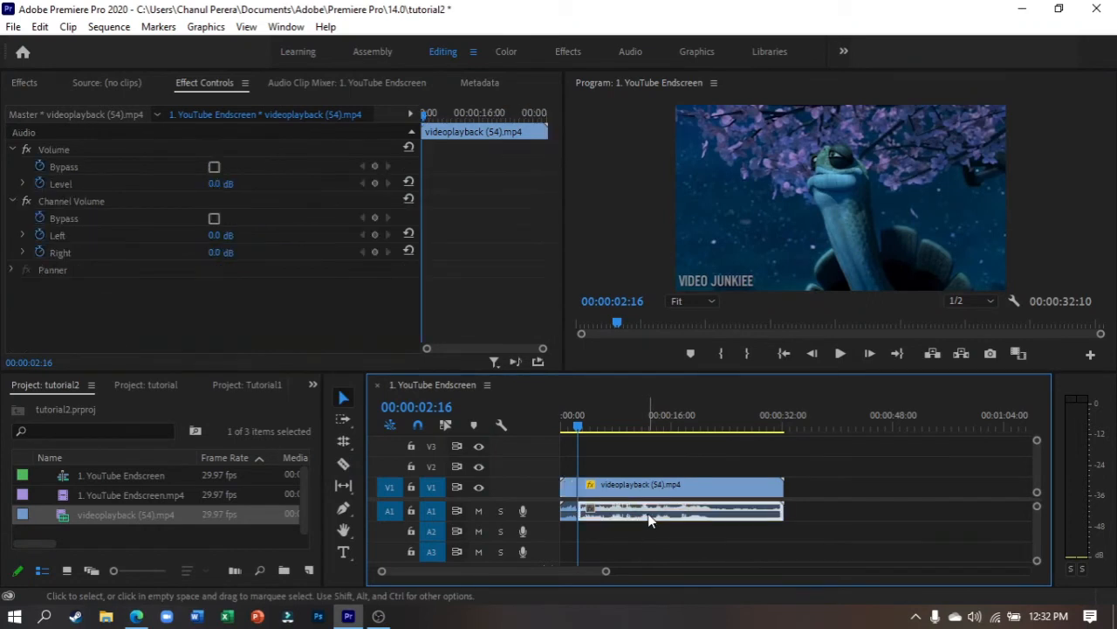
right_click(642, 510)
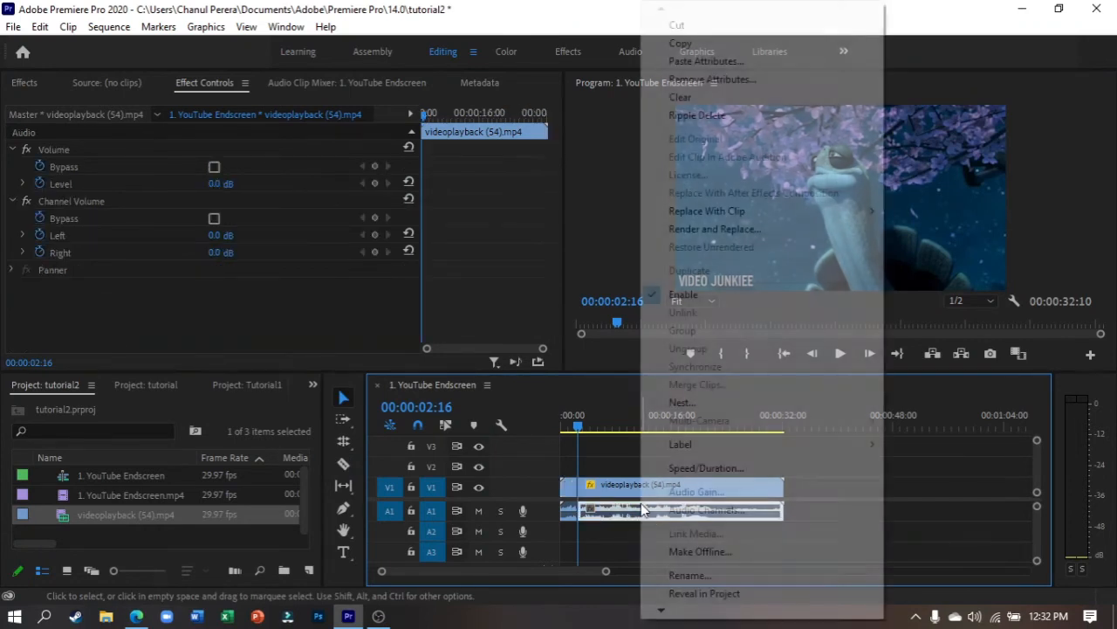
click(342, 465)
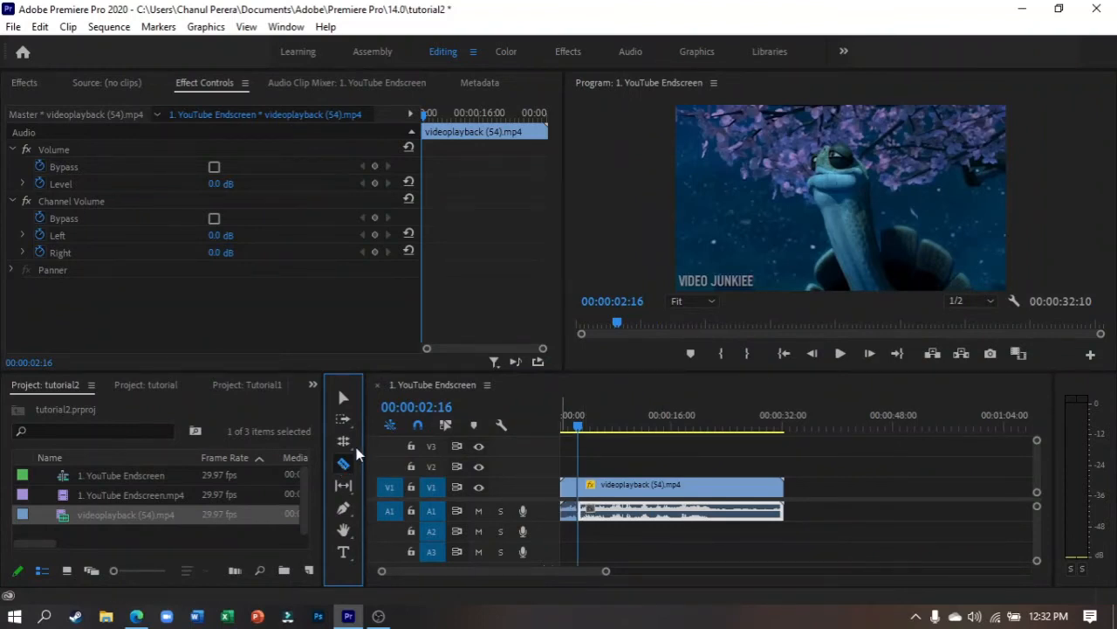
click(348, 401)
key(c)
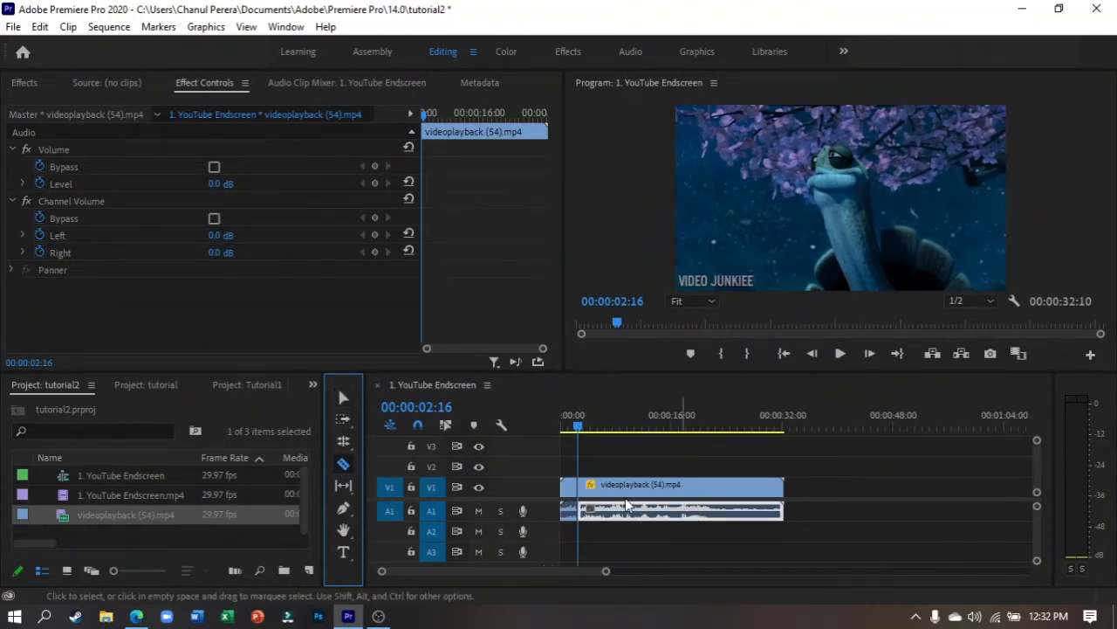
key(v)
click(656, 491)
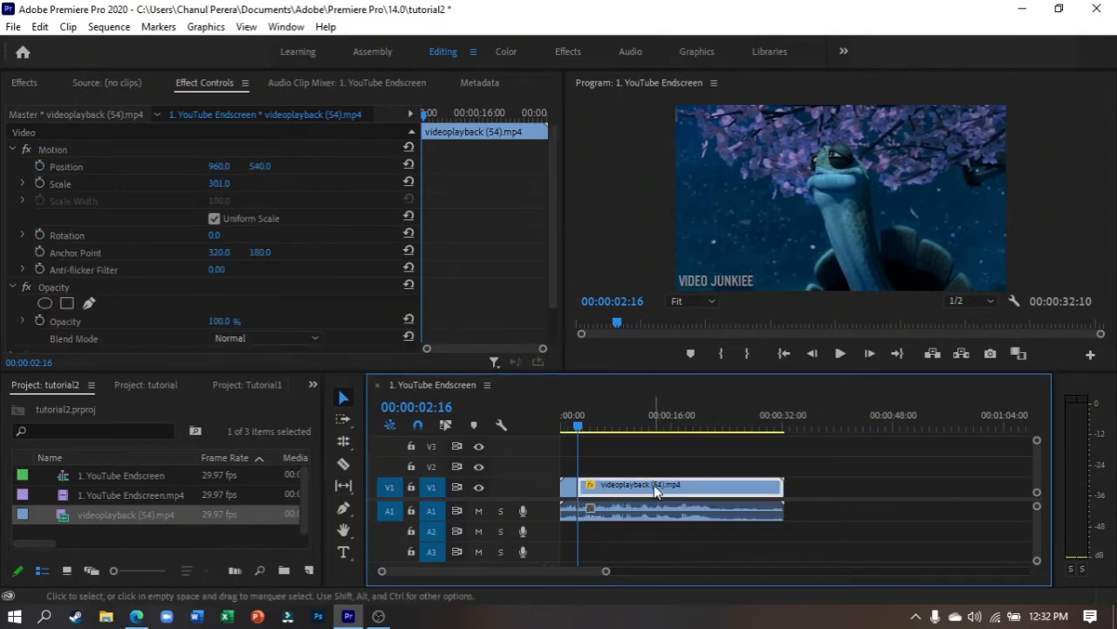
Delete the video and audio segments after the 00:00:02:16 cut from V1 and A1
right_click(654, 484)
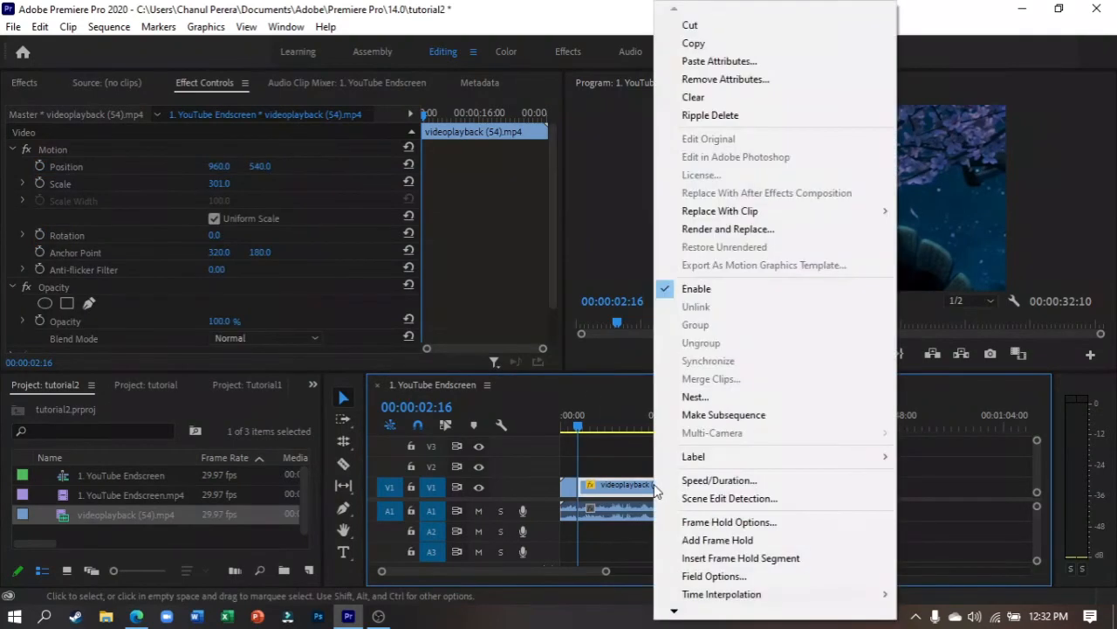
click(697, 98)
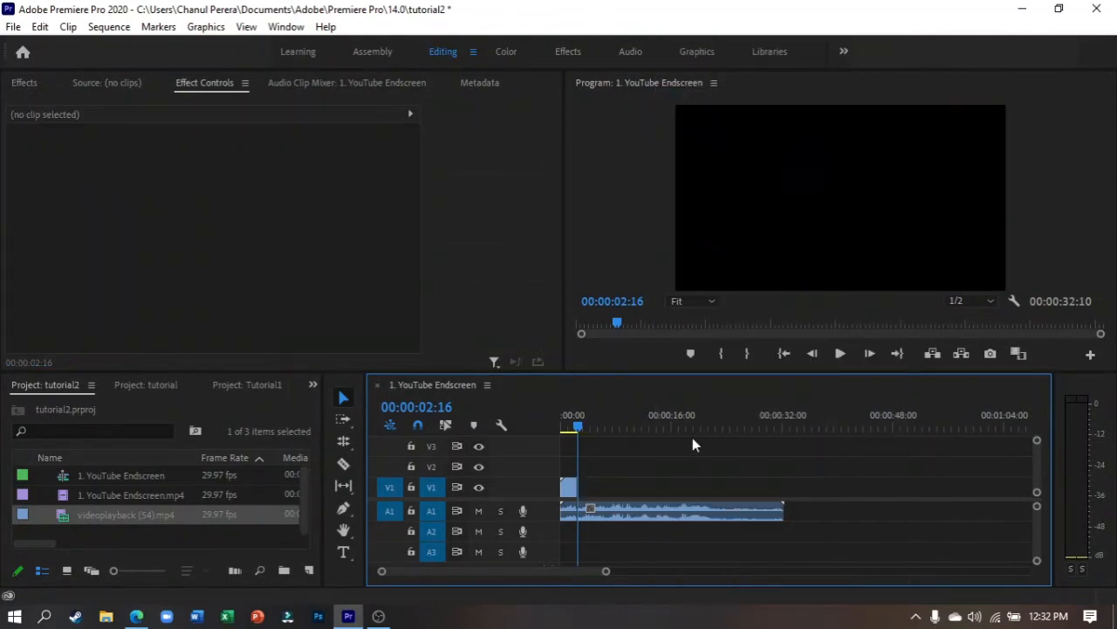
click(676, 519)
key(Delete)
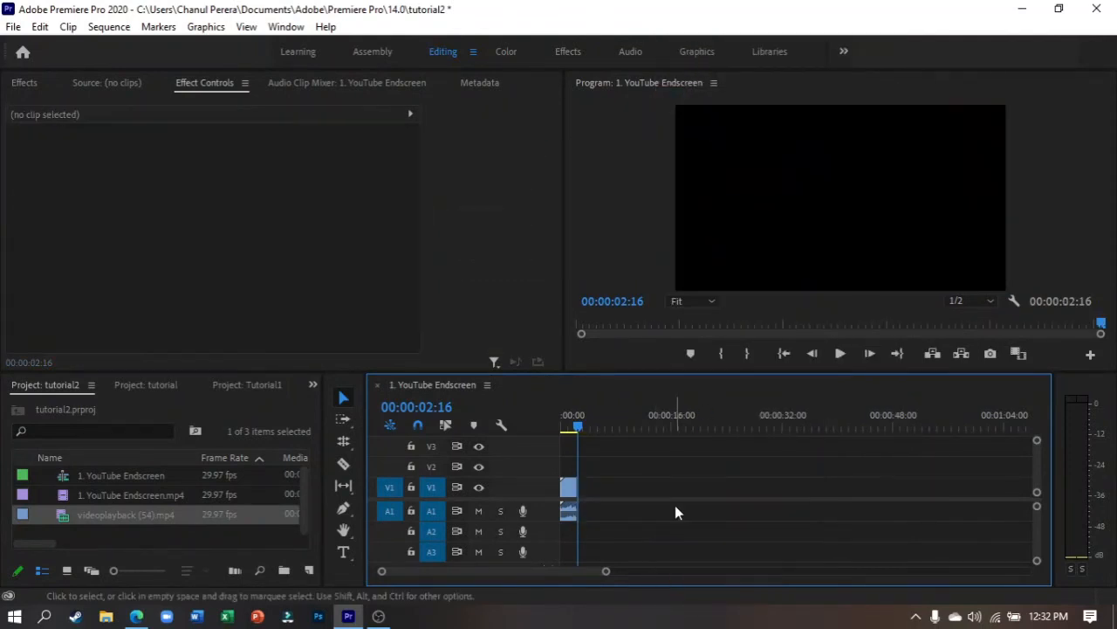
Play the shortened sequence from the start, and park the playhead at 00:00:02:14
drag(578, 432, 545, 427)
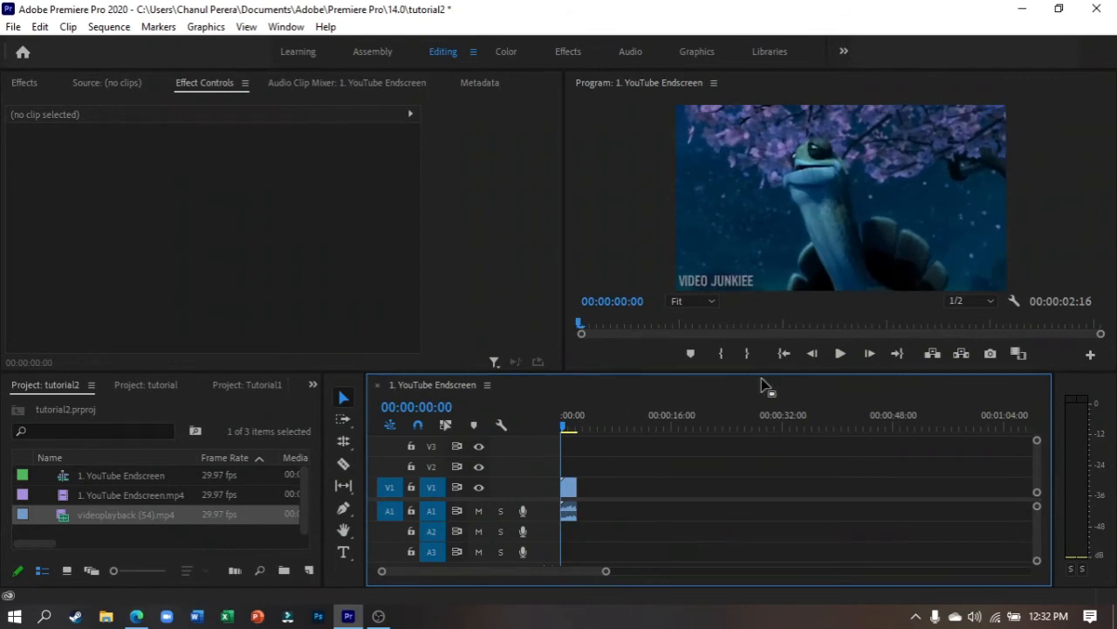
click(839, 353)
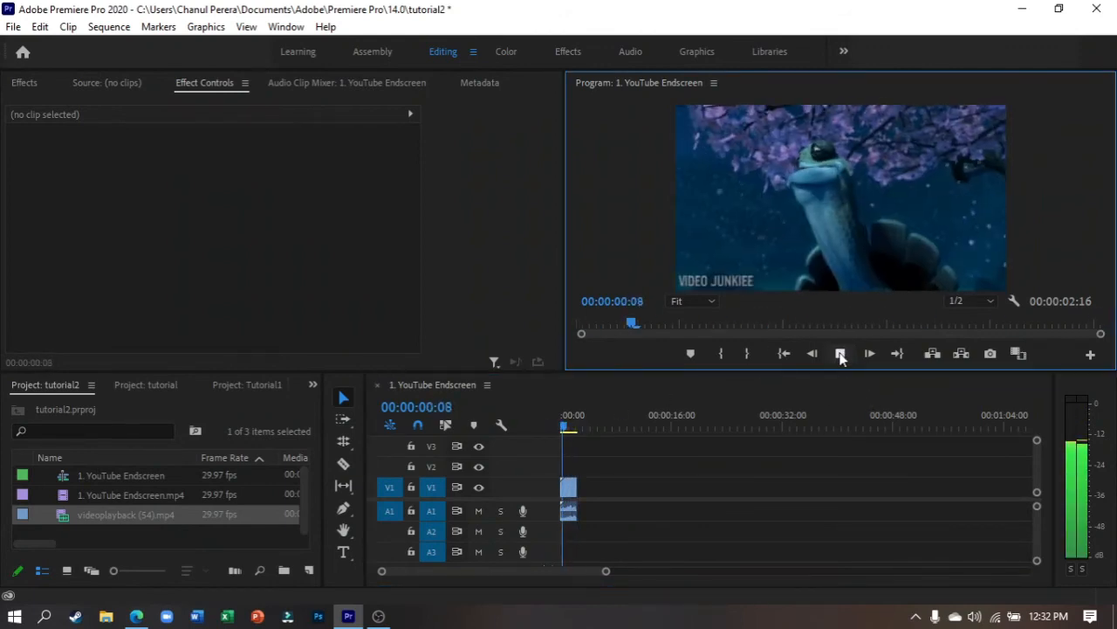
click(839, 353)
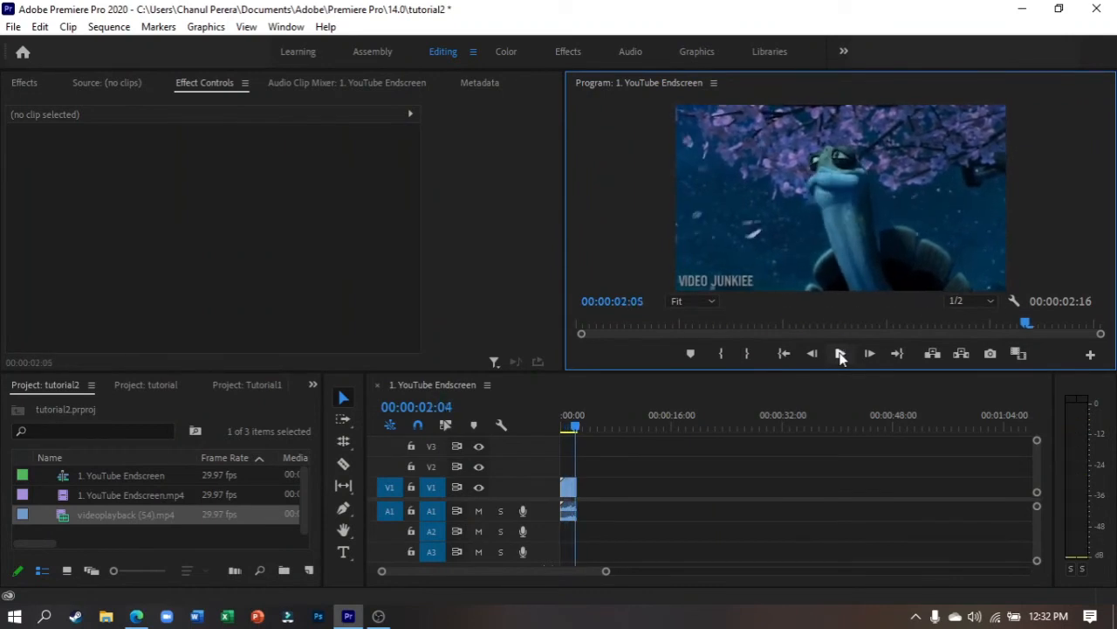
mouse_move(573, 428)
mouse_down()
mouse_move(554, 428)
mouse_move(576, 430)
mouse_up()
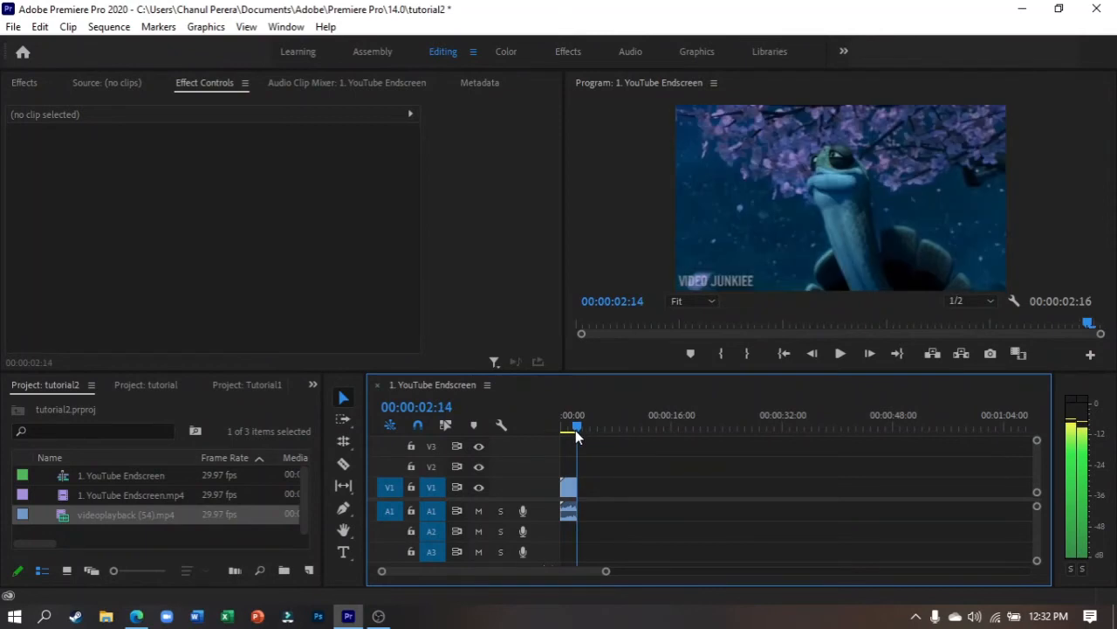
Try the Hand and Razor tools, return to the Selection tool, and select and deselect the videoplayback (54) clip
click(343, 530)
click(739, 221)
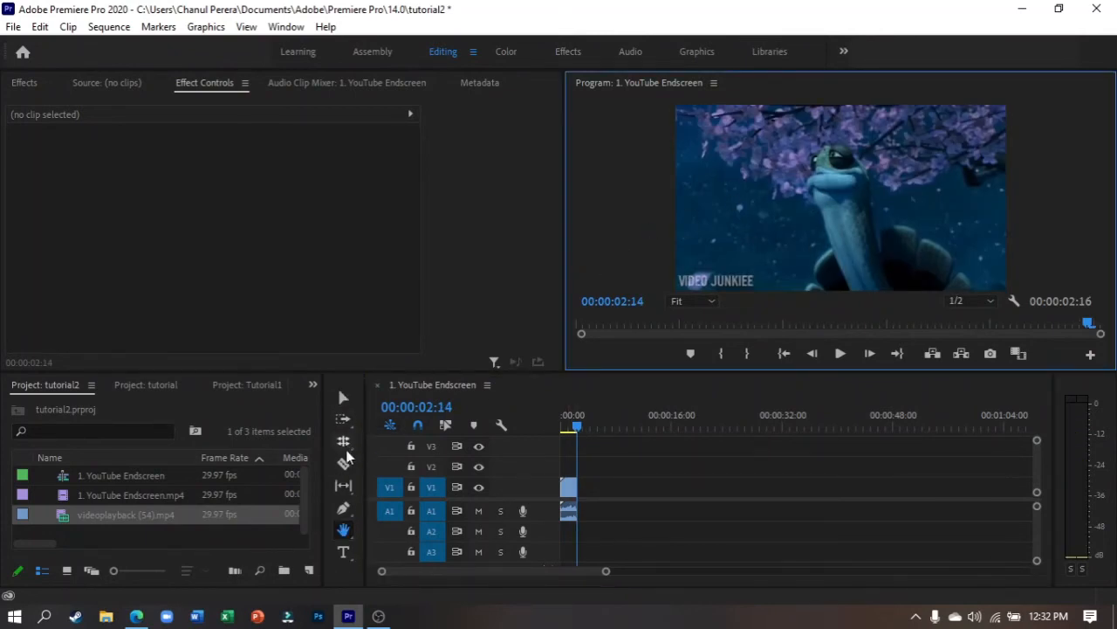
click(344, 465)
click(335, 398)
mouse_move(569, 491)
mouse_down()
mouse_move(653, 521)
mouse_move(569, 489)
mouse_up()
click(650, 486)
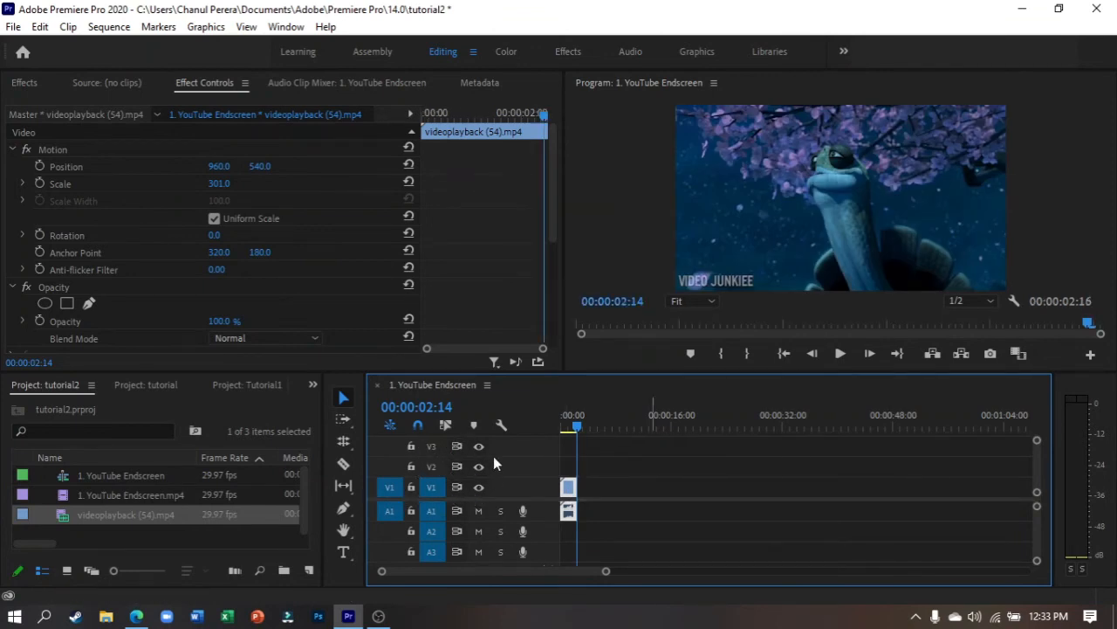
click(585, 472)
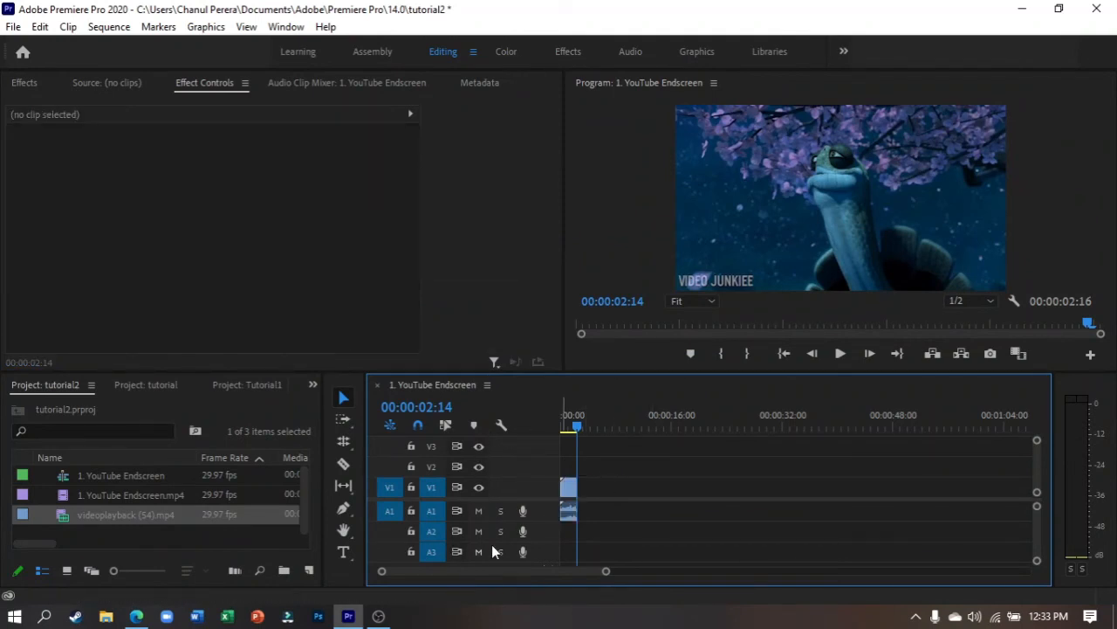
Select only the audio part of the videoplayback (54) clip independently of its video, delete it, and undo the deletion
click(568, 511)
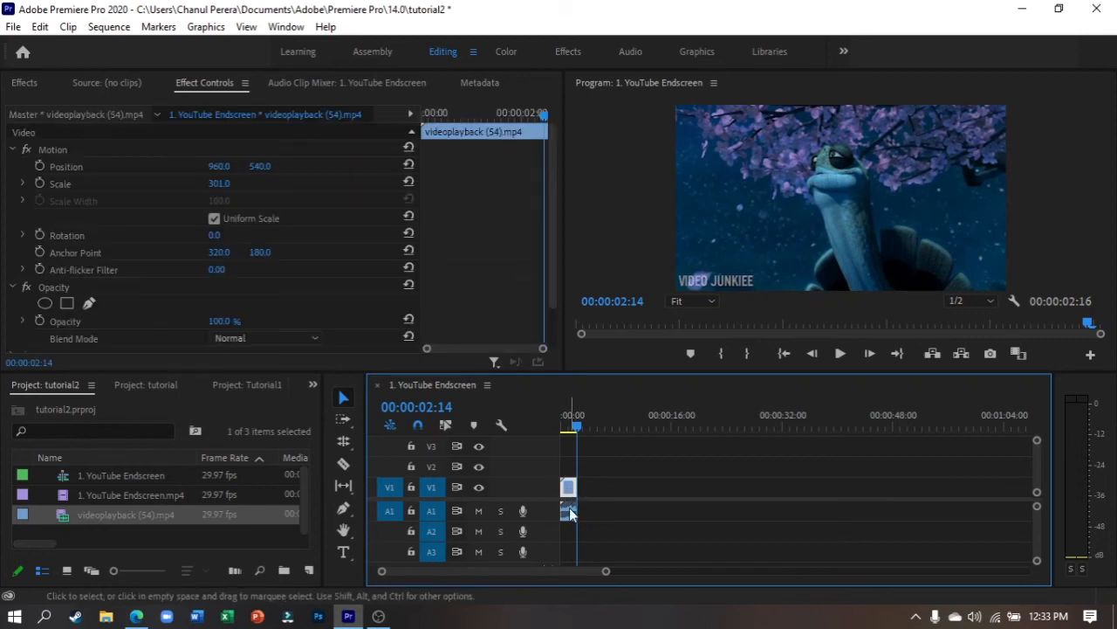
alt+click(570, 509)
alt+click(570, 487)
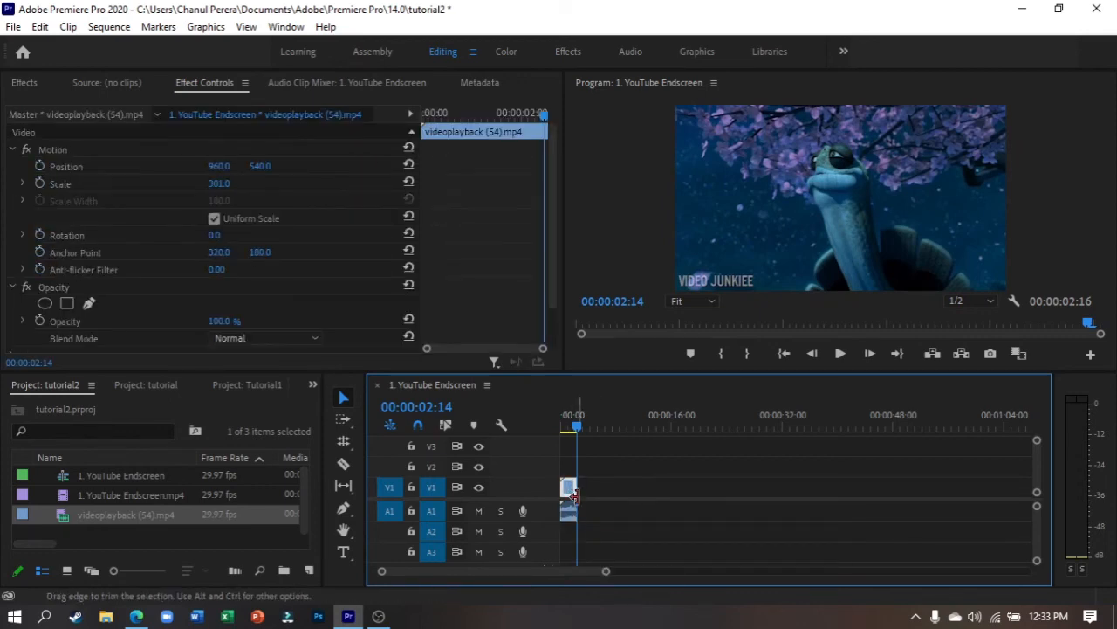
alt+click(570, 514)
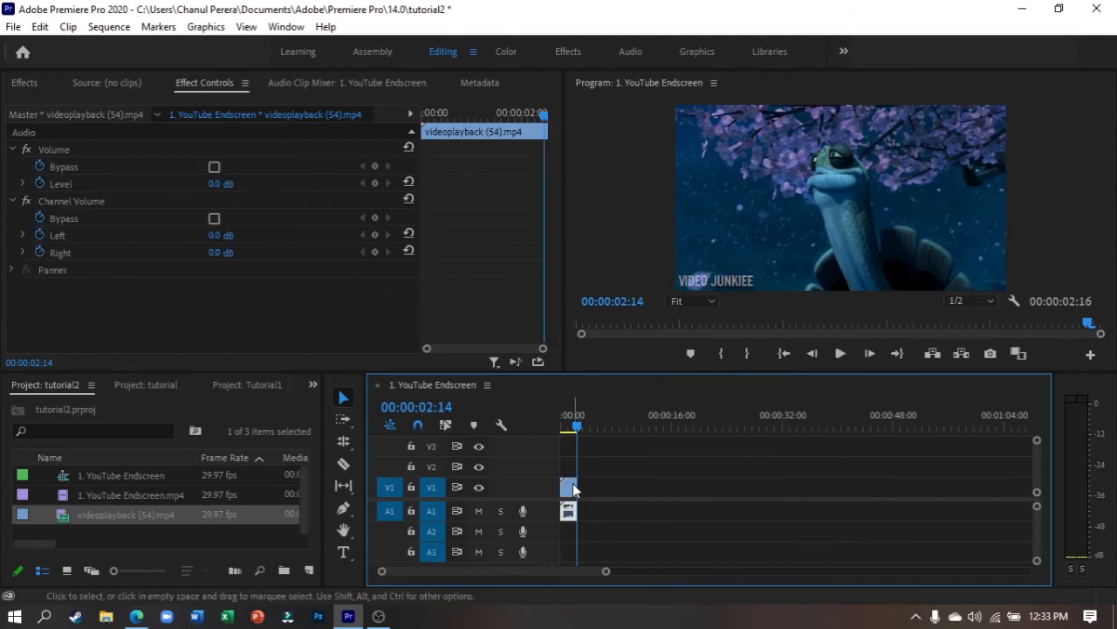
key(Delete)
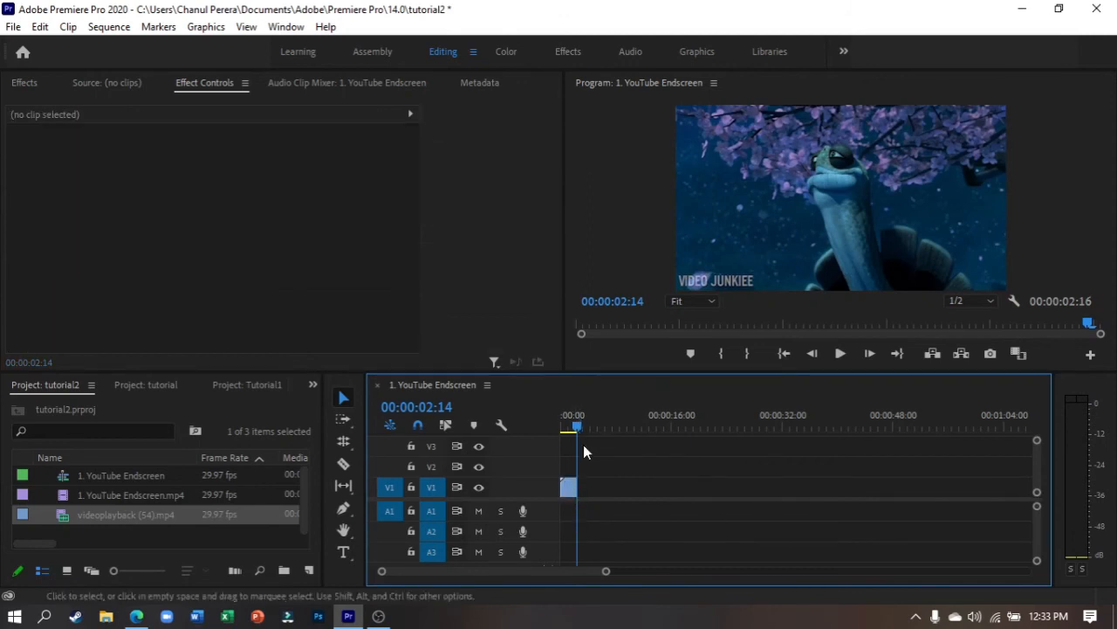
key(ctrl+z)
Delete only the video part of the videoplayback (54) clip on V1, and undo the deletion
alt+click(569, 488)
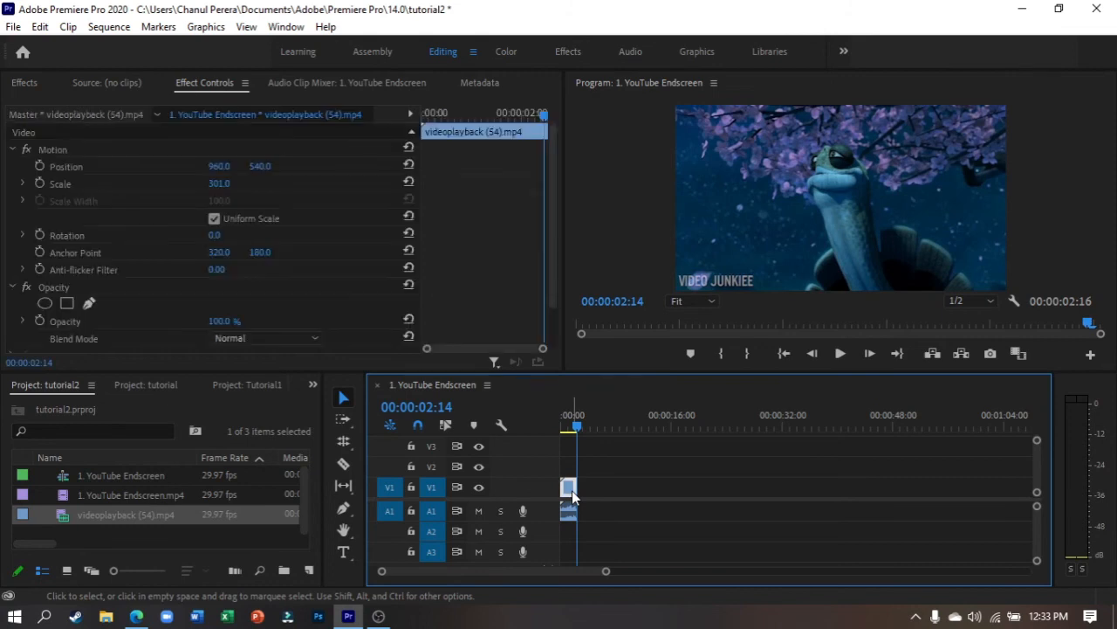
key(Delete)
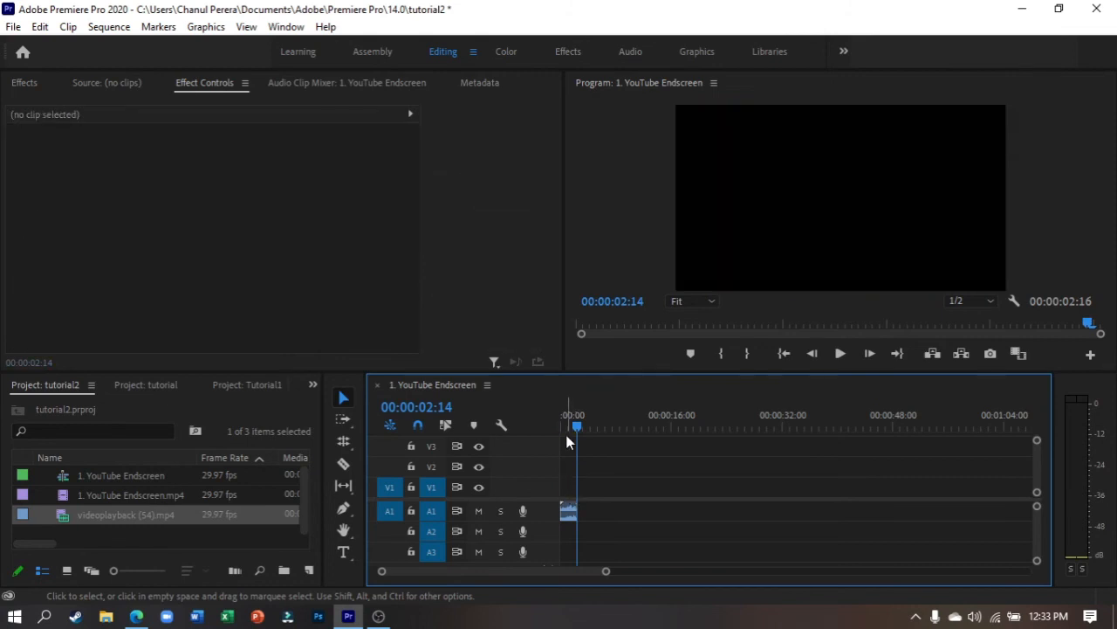
key(ctrl+z)
Place 1. YouTube Endscreen.mp4 at the start of V2 above the video, and move the playhead to 00:00:01:12
drag(579, 428, 541, 456)
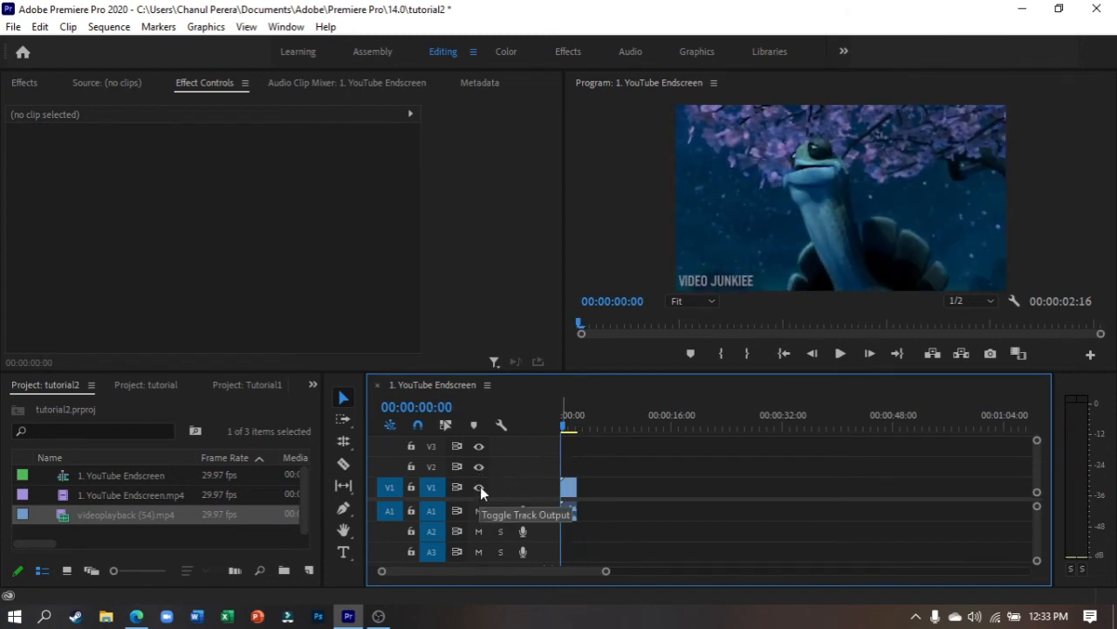
drag(118, 494, 548, 469)
drag(561, 431, 570, 432)
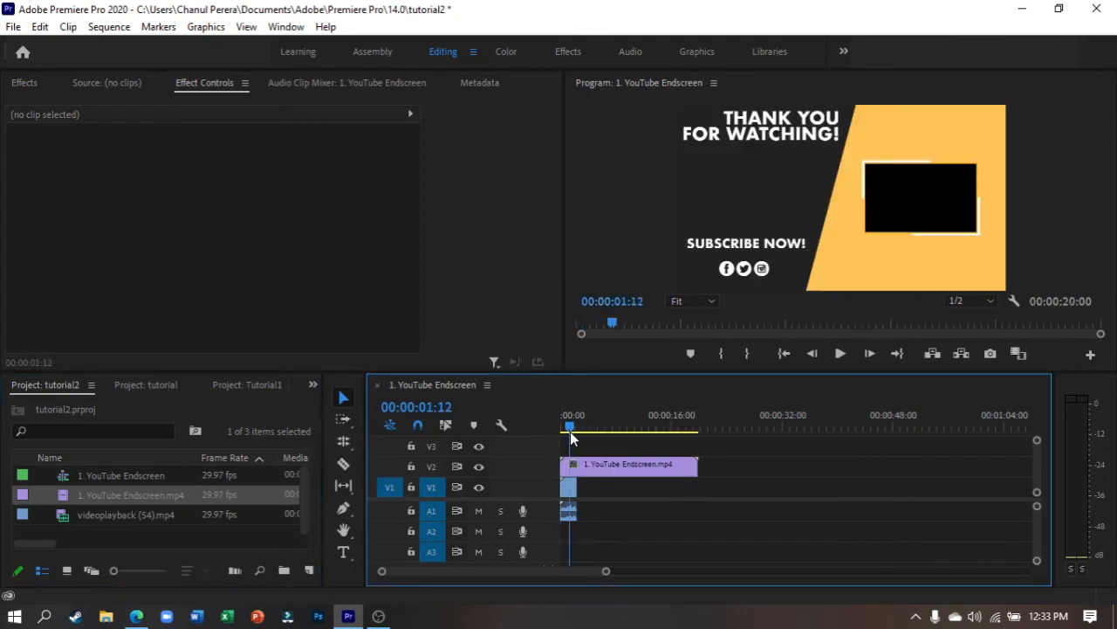
Turn the V2 track output off and on again, and delete the 1. YouTube Endscreen.mp4 clip from V2
click(478, 467)
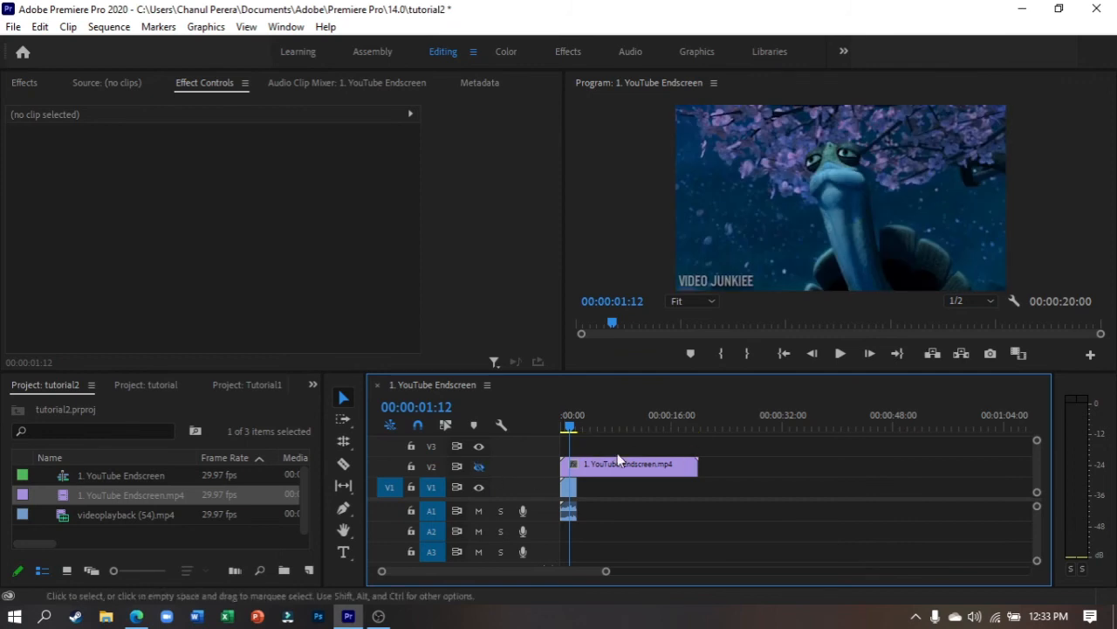
click(637, 467)
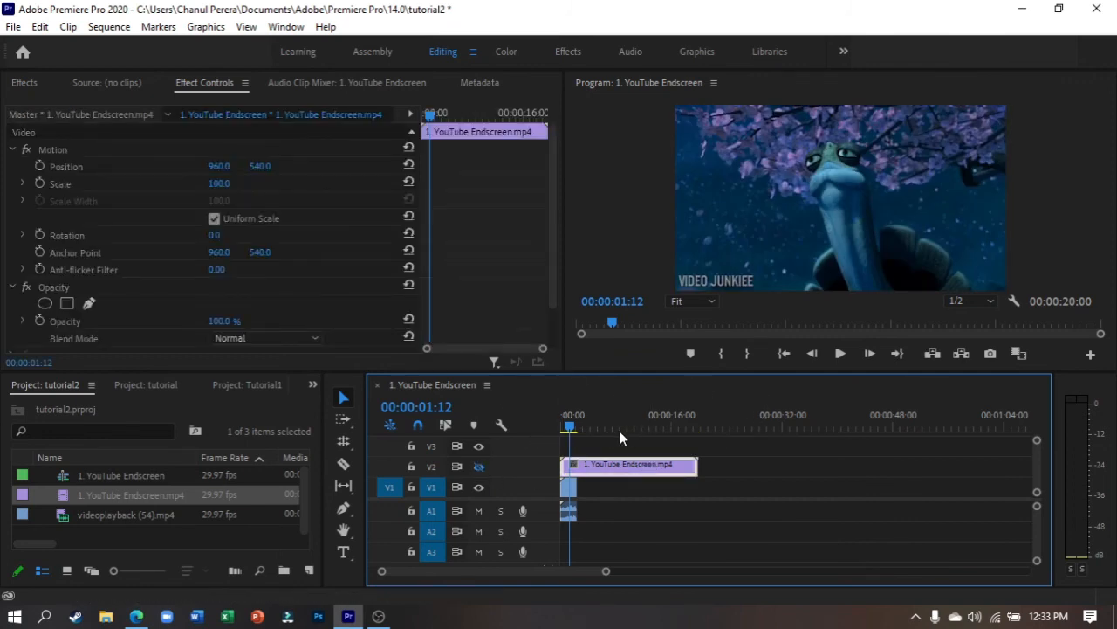
click(477, 468)
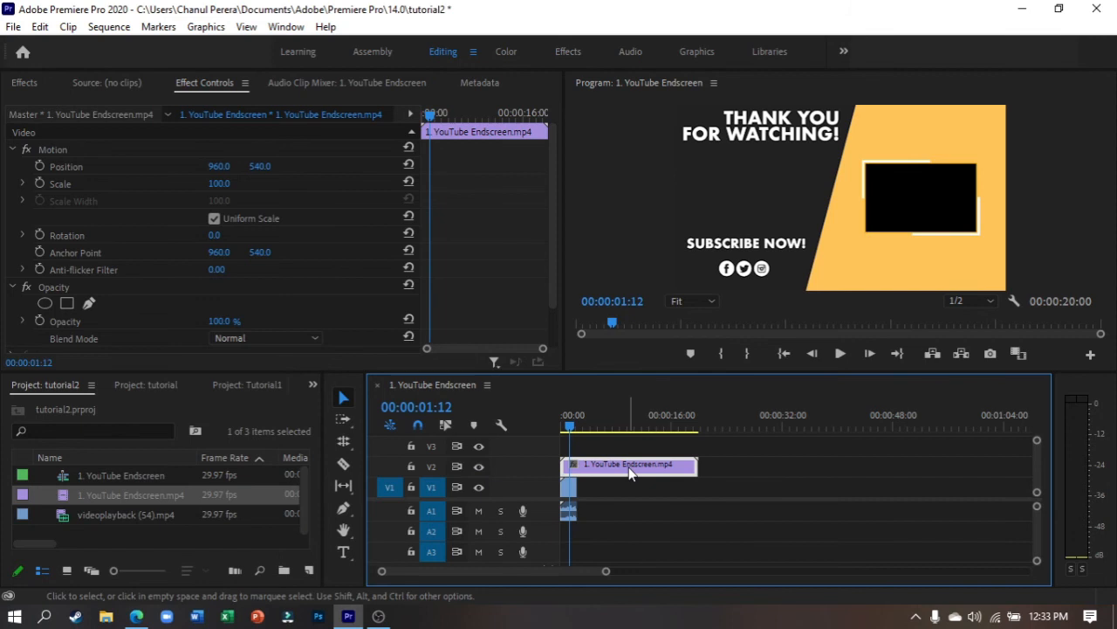
key(Delete)
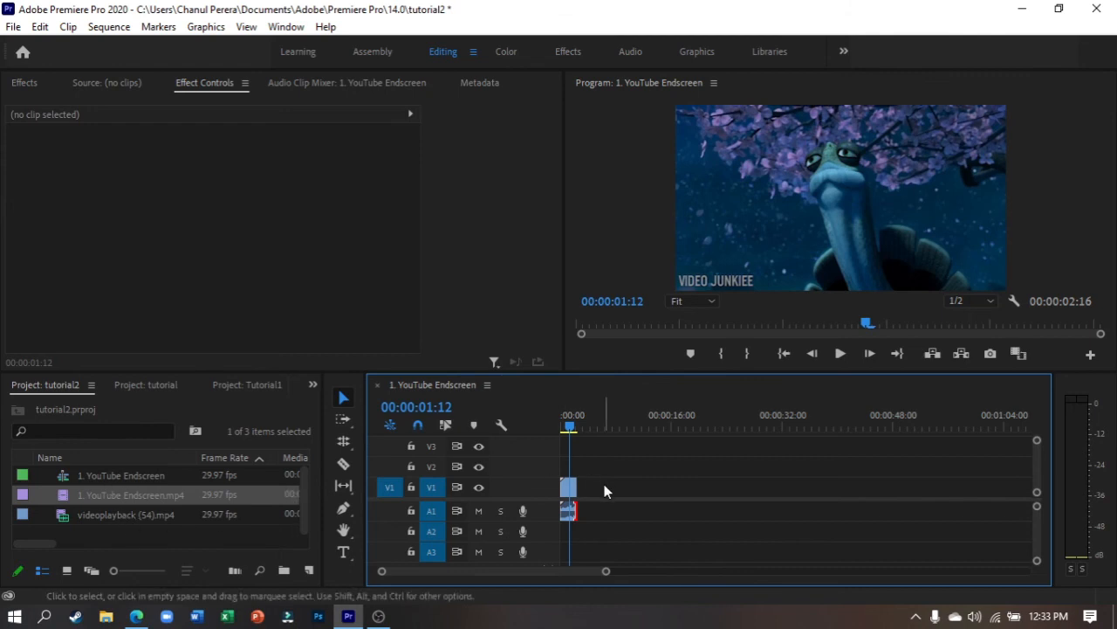
Lock audio track A2 and split the audio clip on A1 at 00:00:01:12 with the Razor tool
key(alt)
click(570, 511)
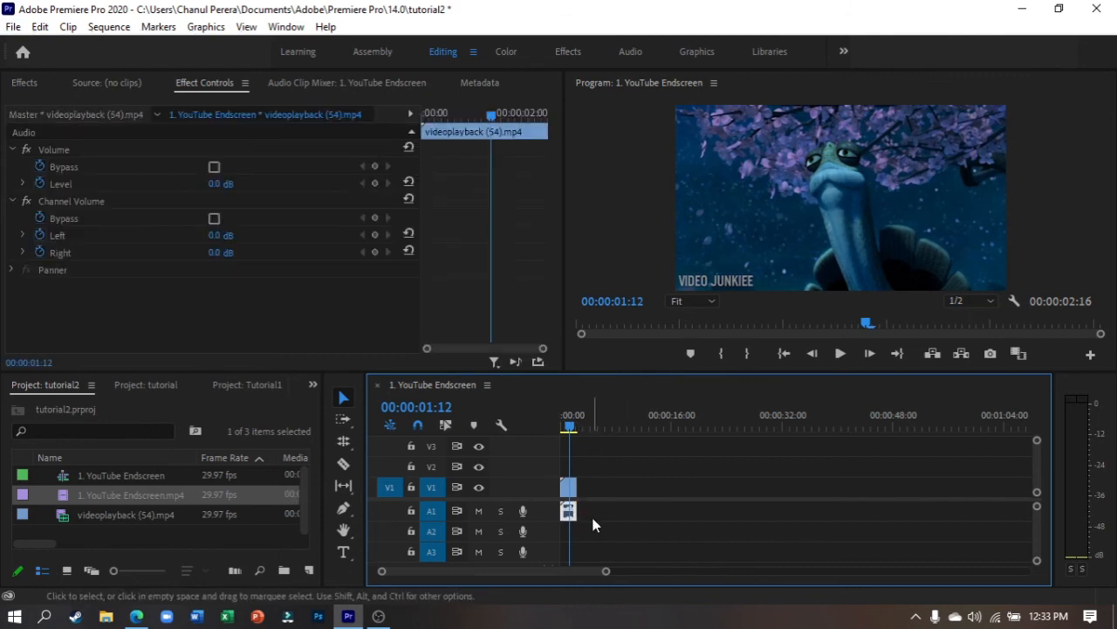
click(411, 530)
click(344, 463)
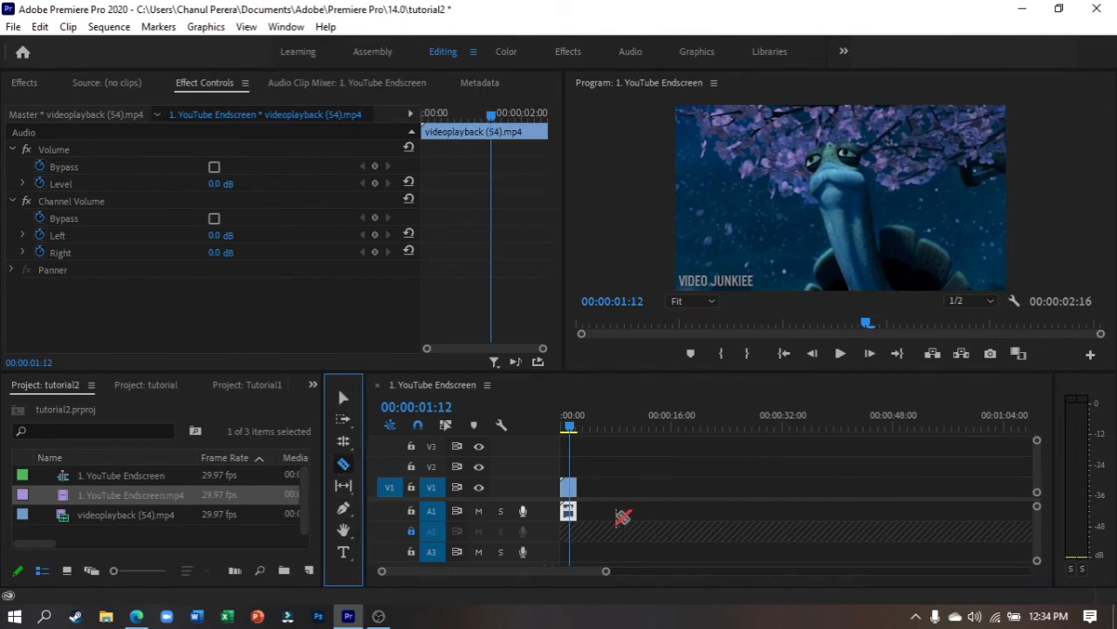
click(569, 510)
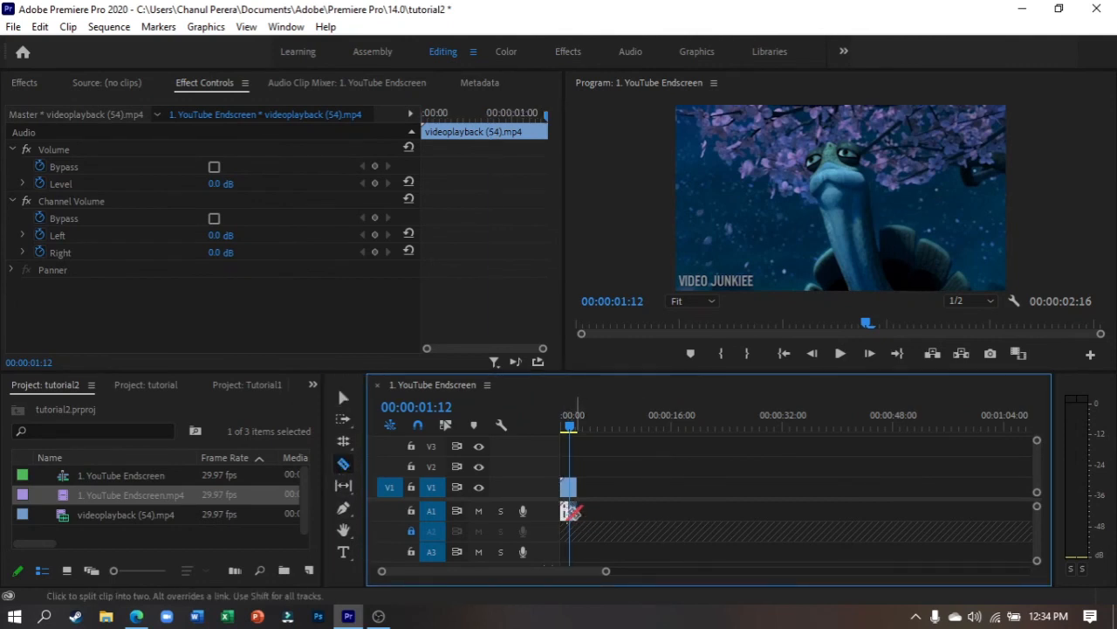
Unlock A2, lock A1 and try to select its audio clip with the Selection tool, and unlock A1
click(412, 530)
click(411, 510)
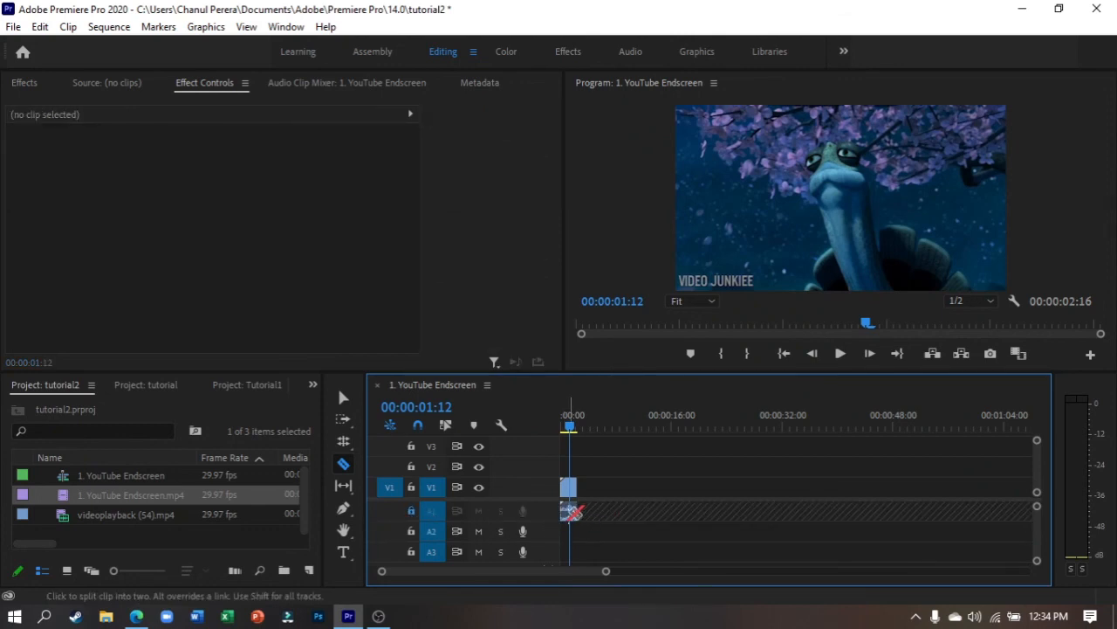
click(345, 399)
click(569, 511)
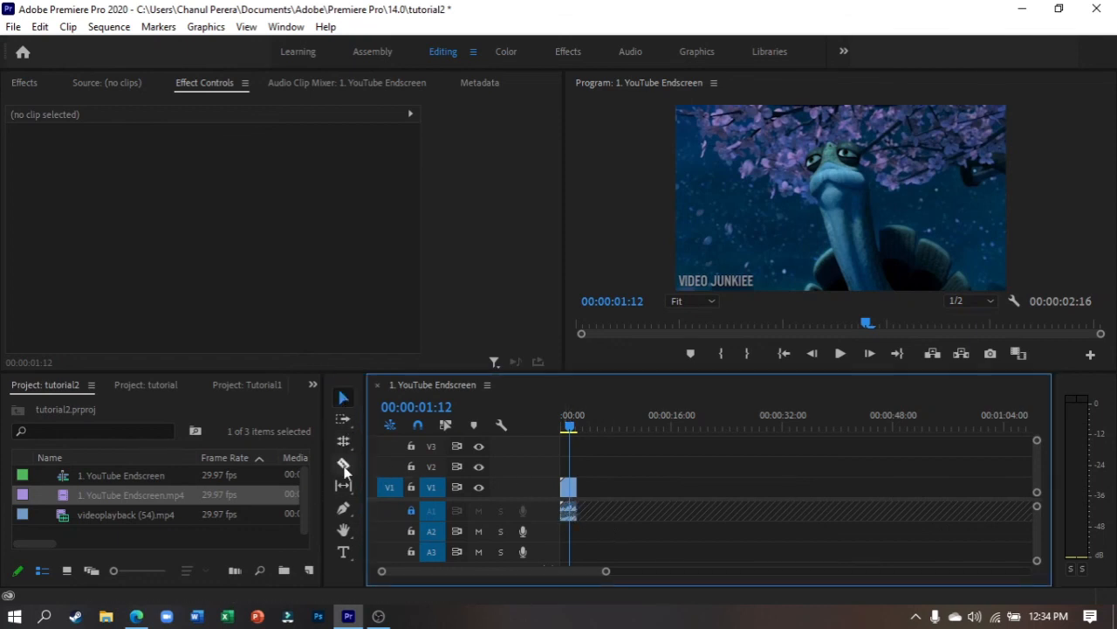
click(411, 511)
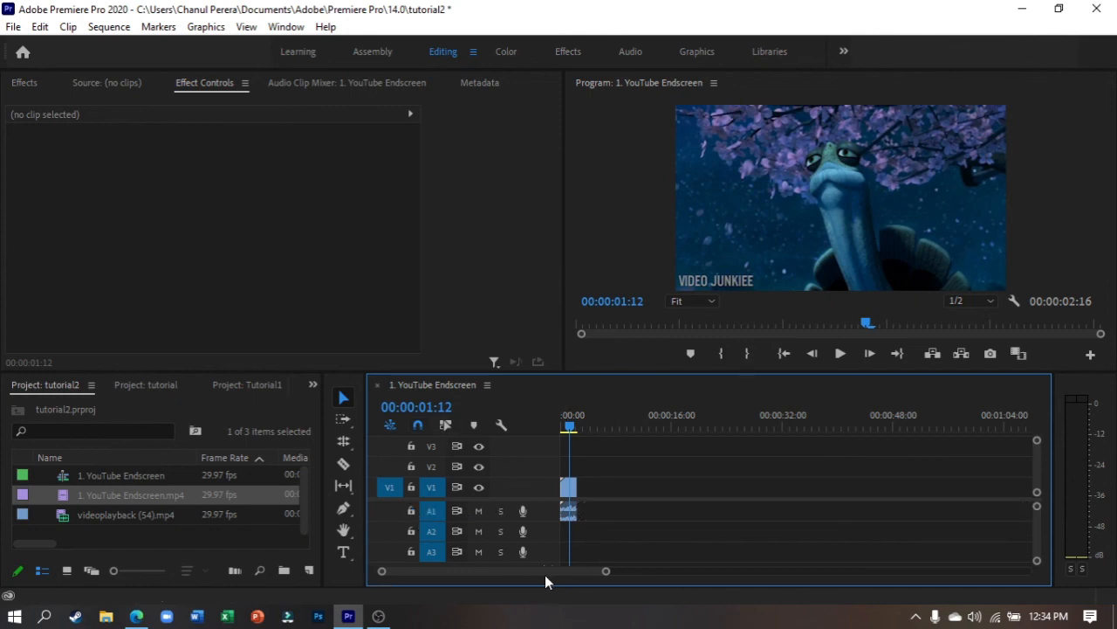
Play the sequence from the start and stop at 00:00:00:21
click(563, 425)
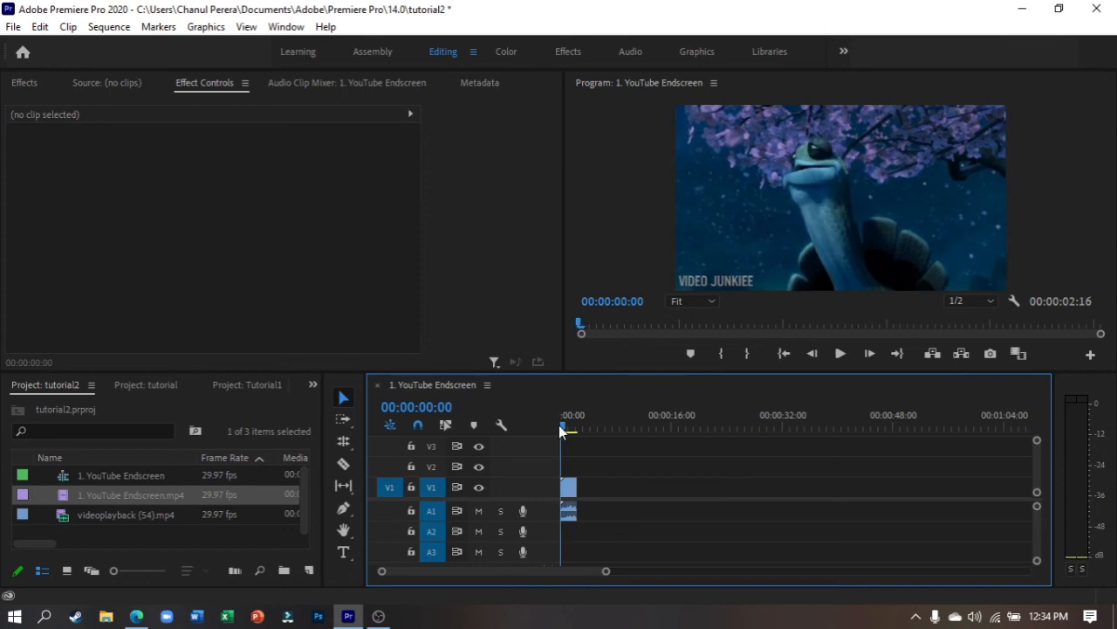
key(space)
key(space)
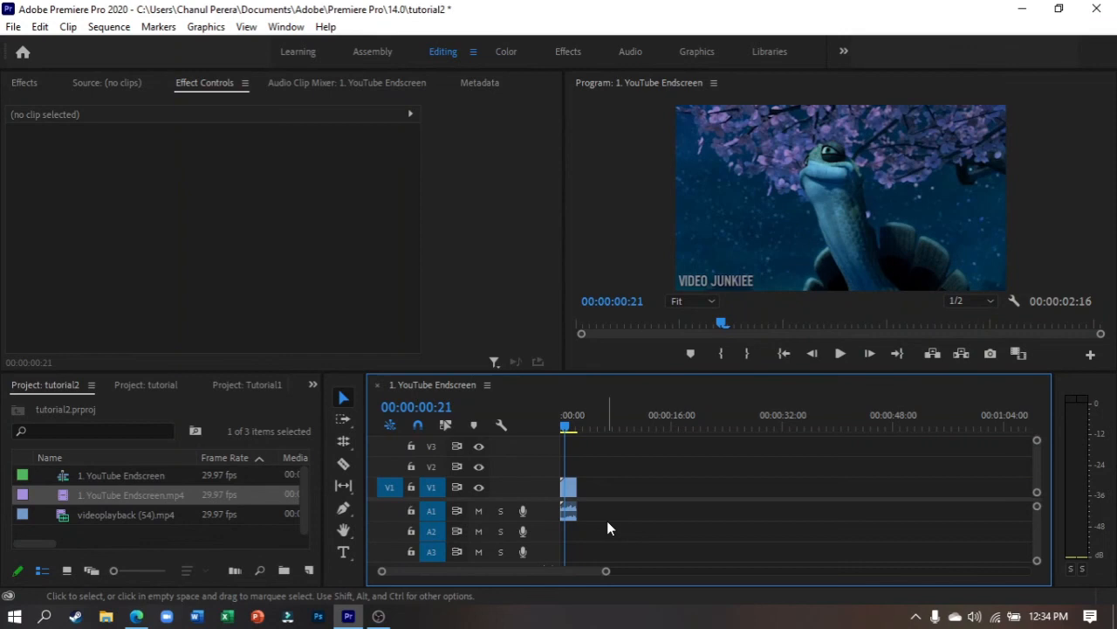
Enlarge the timeline around the videoplayback (54) clip and scrub the playhead to 00:00:01:26
alt+scroll(609, 528, up, 10)
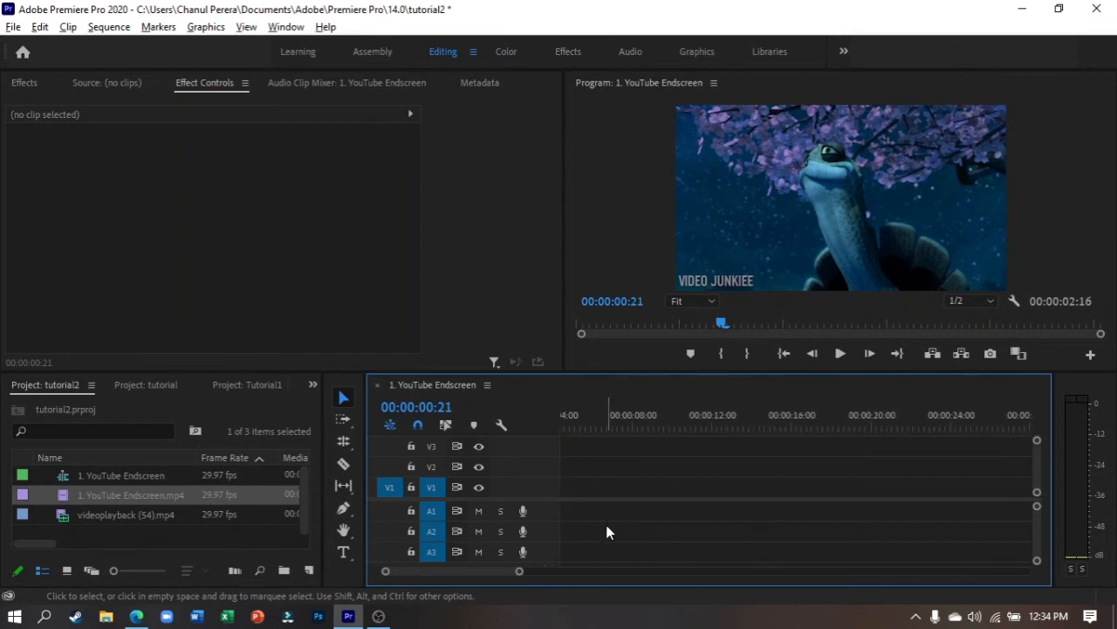
drag(439, 571, 402, 572)
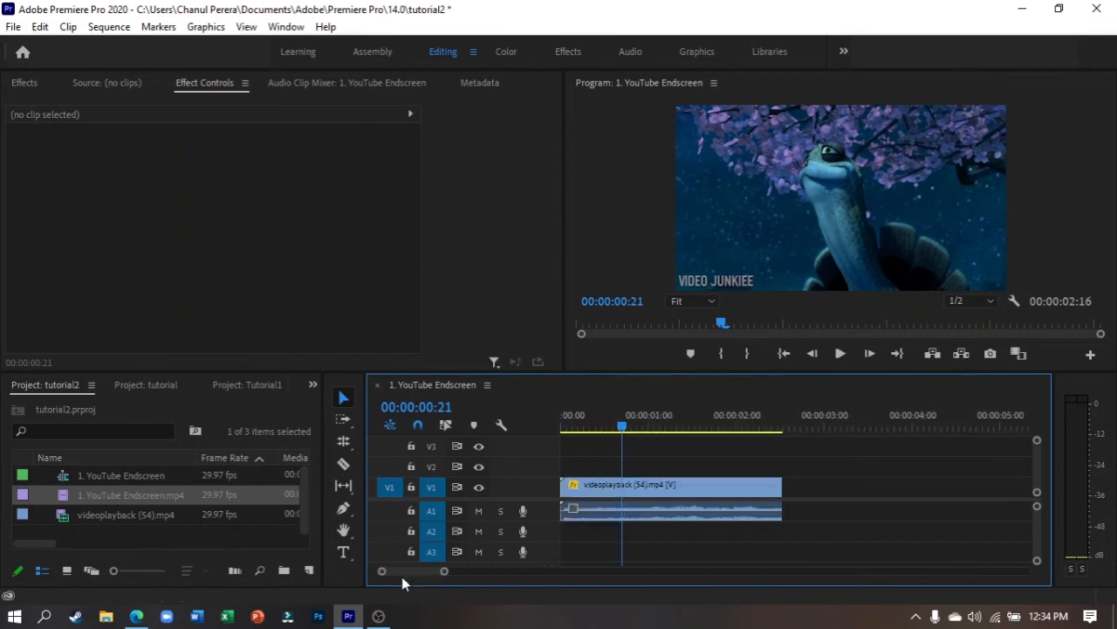
alt+scroll(652, 489, up, 4)
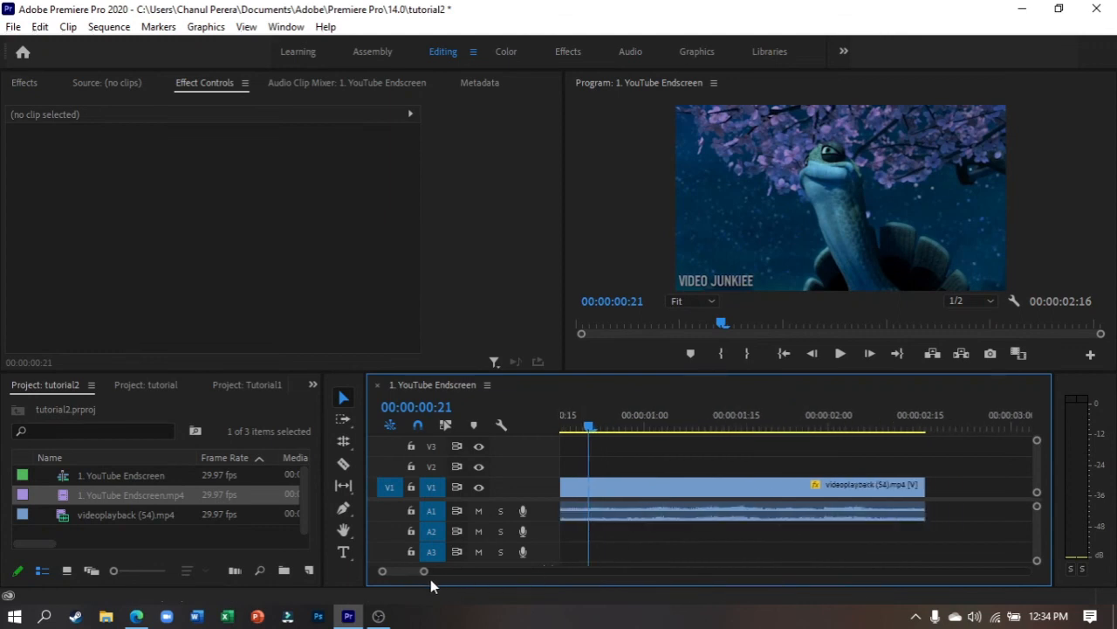
drag(403, 570, 385, 570)
click(640, 428)
drag(640, 428, 908, 454)
Zoom the timeline back out and return the playhead to 00:00:00:00
key(minus)
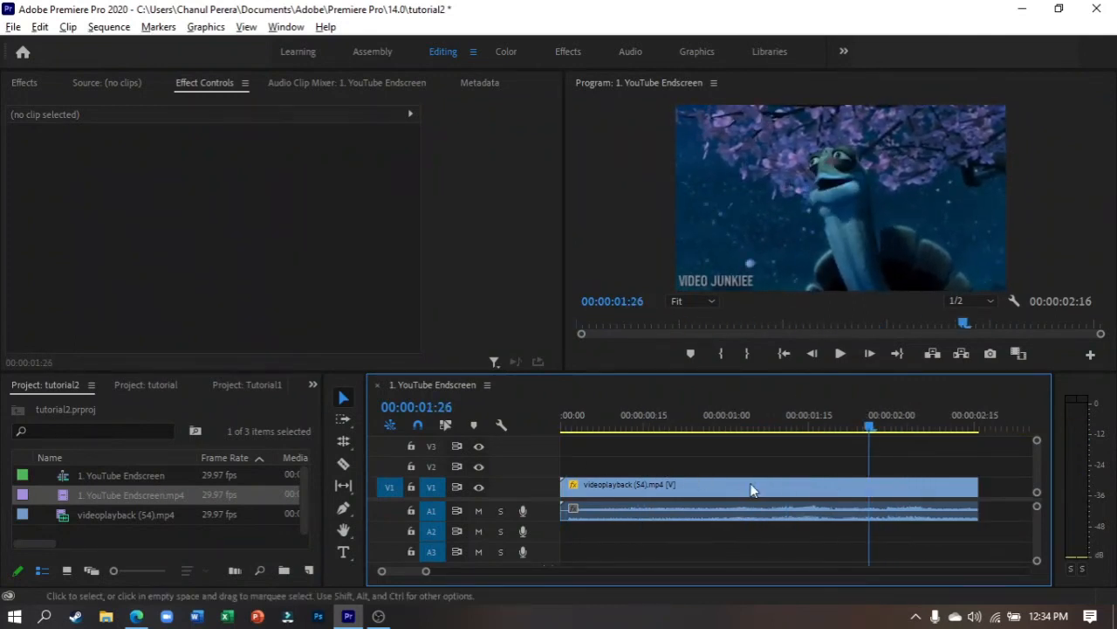
key(minus)
key(minus)
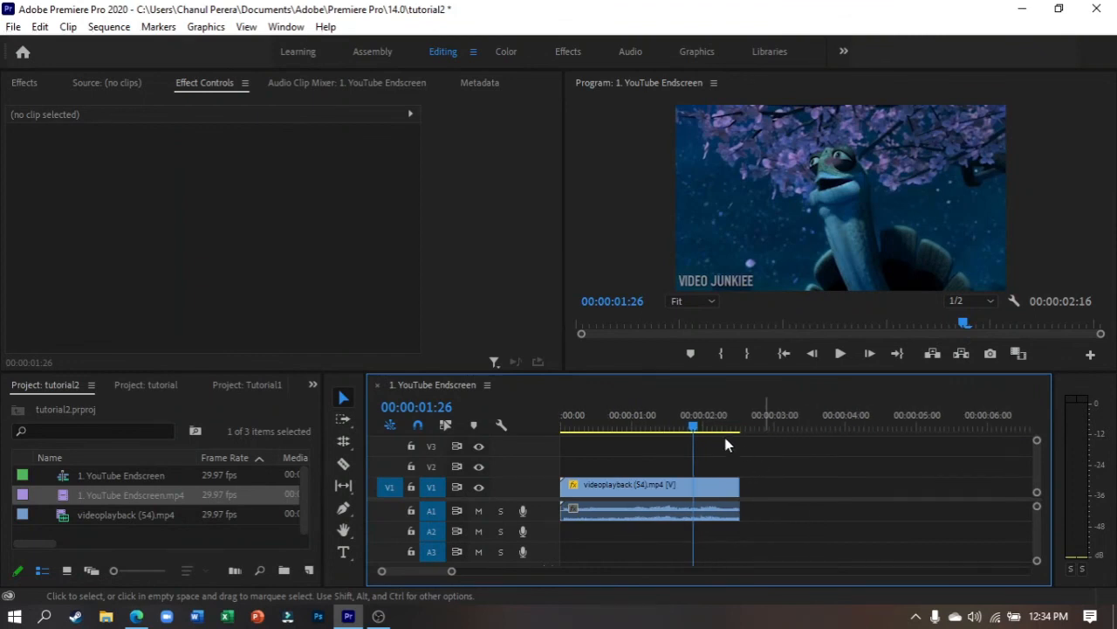
drag(691, 421, 521, 426)
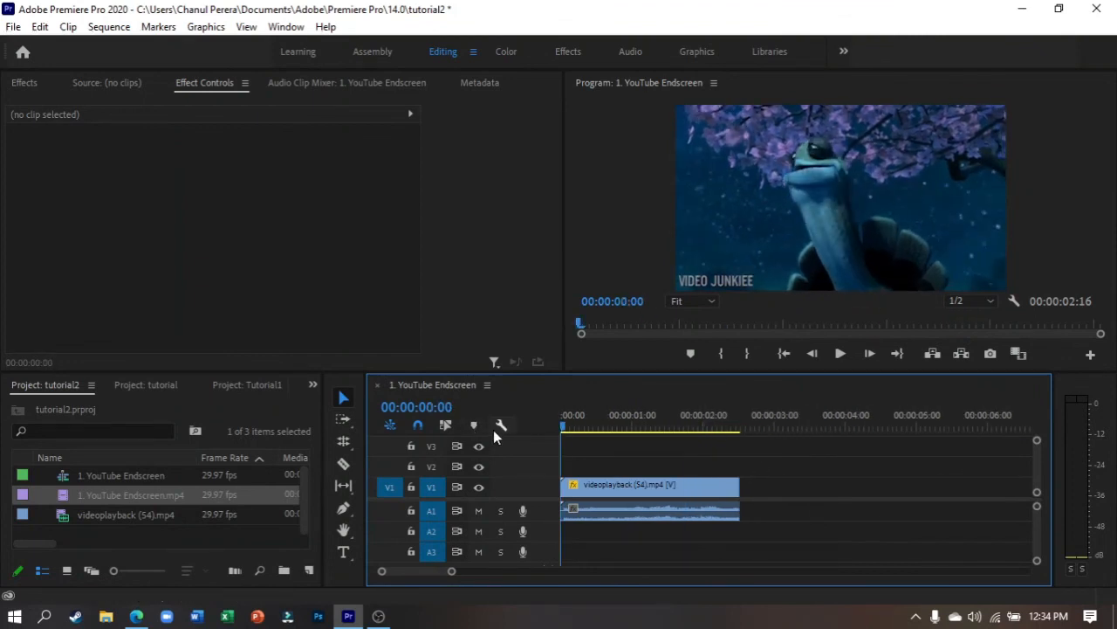